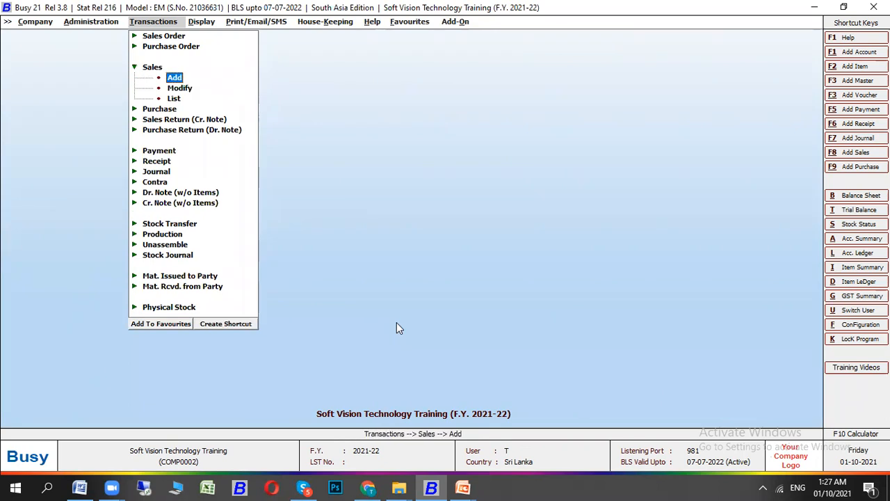
Start a new sales voucher in the Main series dated 01-04-2021 with the type Direct
key("Return")
key("Return")
key("Return")
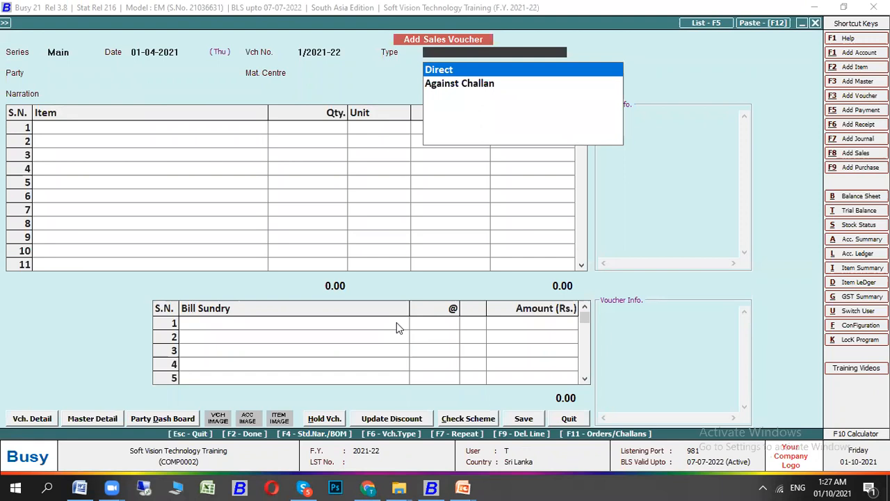
key("Return")
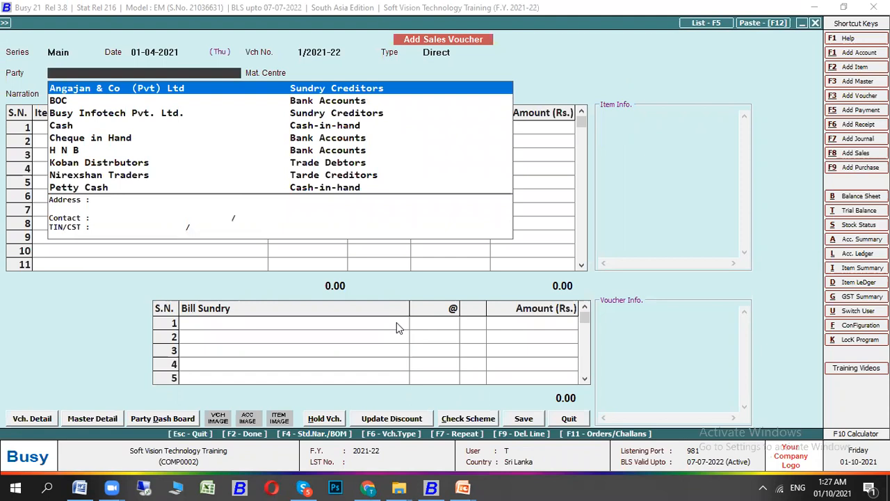
Choose Koban Distrbutors as the voucher's party and Main Store as its material centre
key("Down")
key("Down")
key("Down")
key("Down")
key("Down")
key("Down")
key("Down")
key("Down")
key("Up")
key("Up")
key("Return")
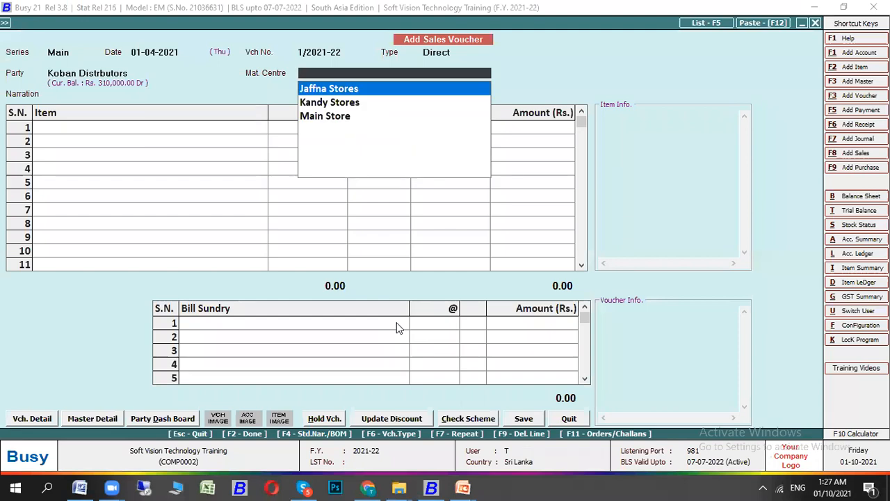
key("Down")
key("Down")
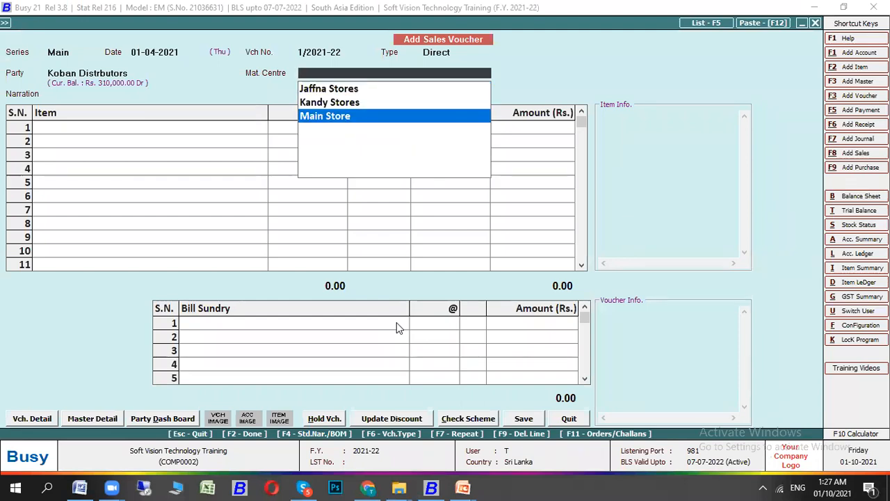
key("Return")
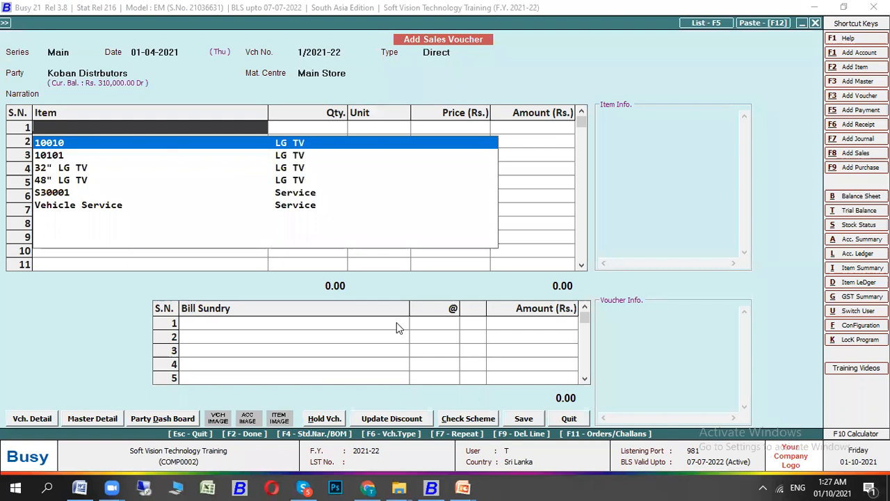
Select the 32" LG TV as the item in the first row
key("Down")
key("Up")
type("101")
key("BackSpace")
key("BackSpace")
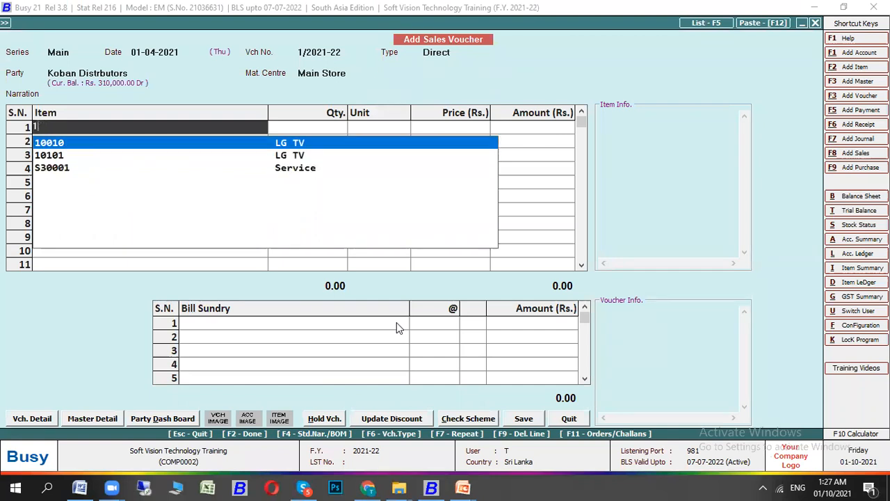
key("BackSpace")
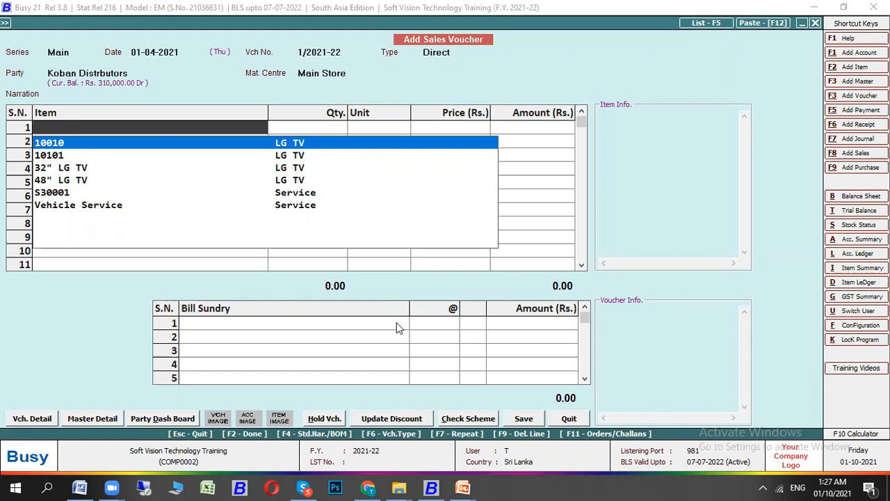
type("32")
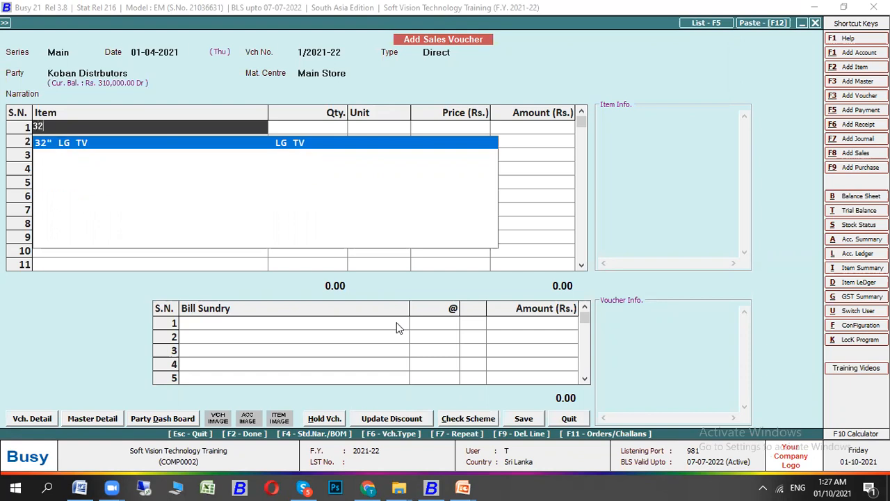
key("Return")
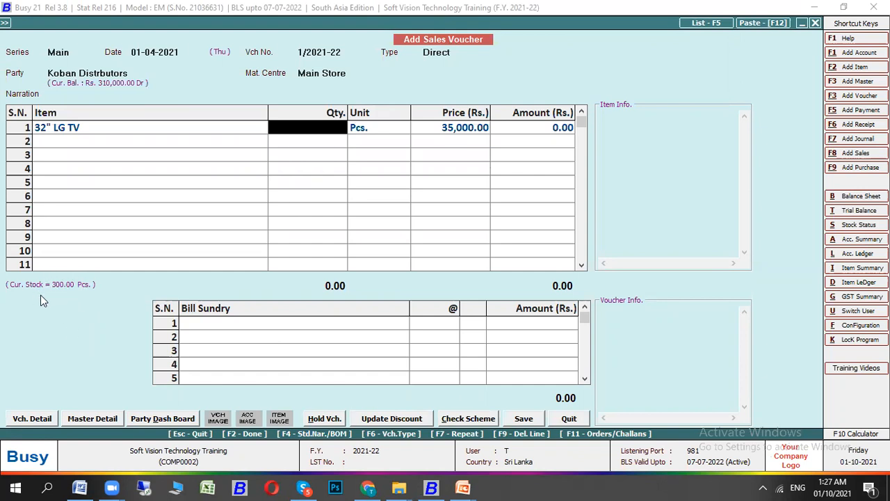
left_click(60, 131)
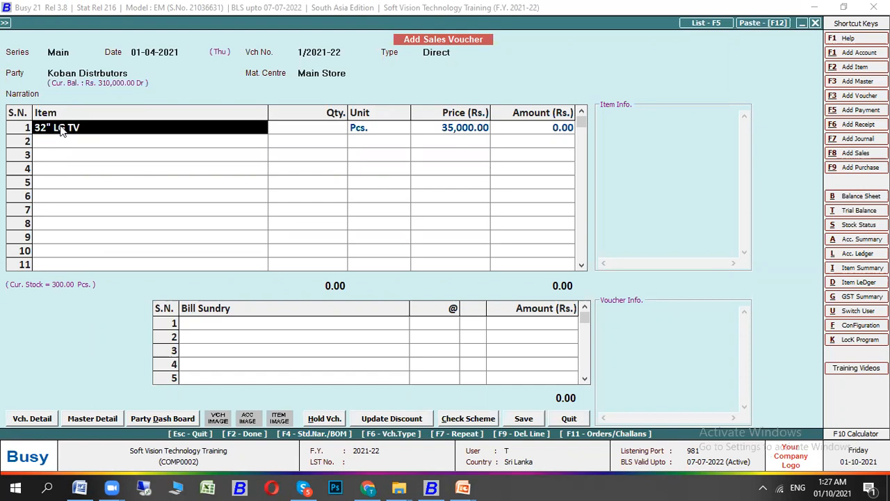
type("32")
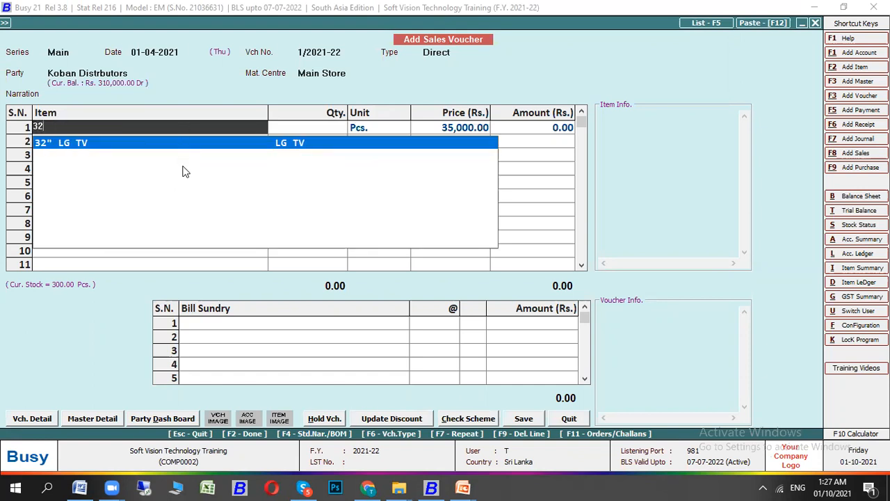
key("Return")
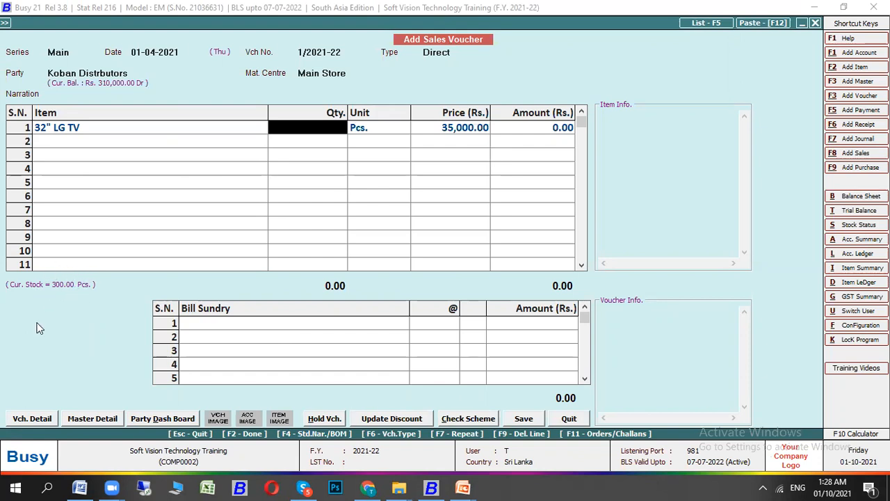
Set the 32" LG TV quantity to 10 and accept its default unit and price
type("10")
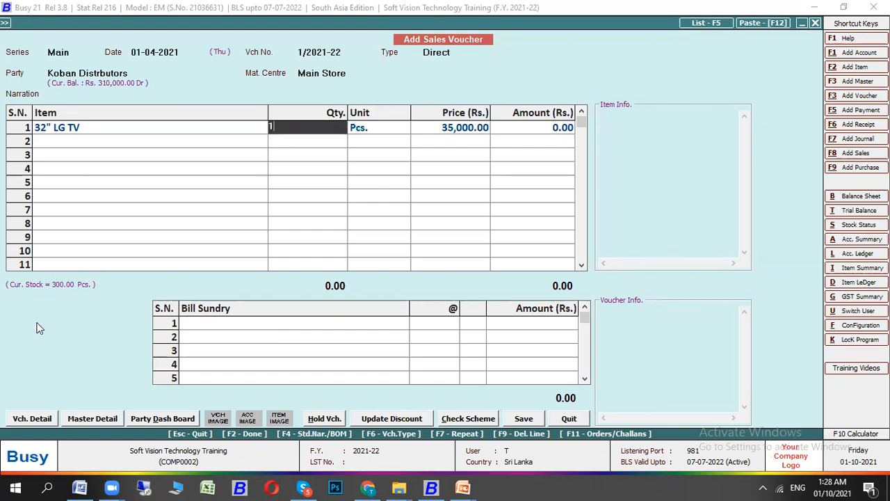
key("Return")
key("Return")
key("Return")
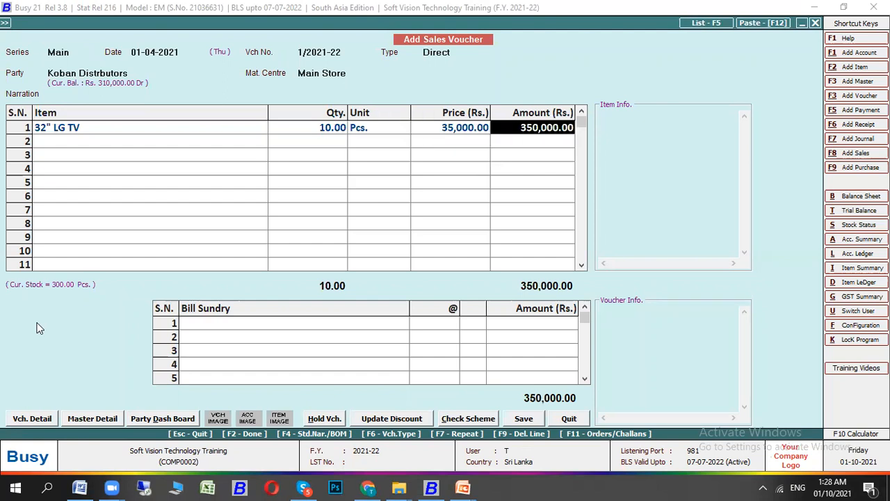
left_click(430, 133)
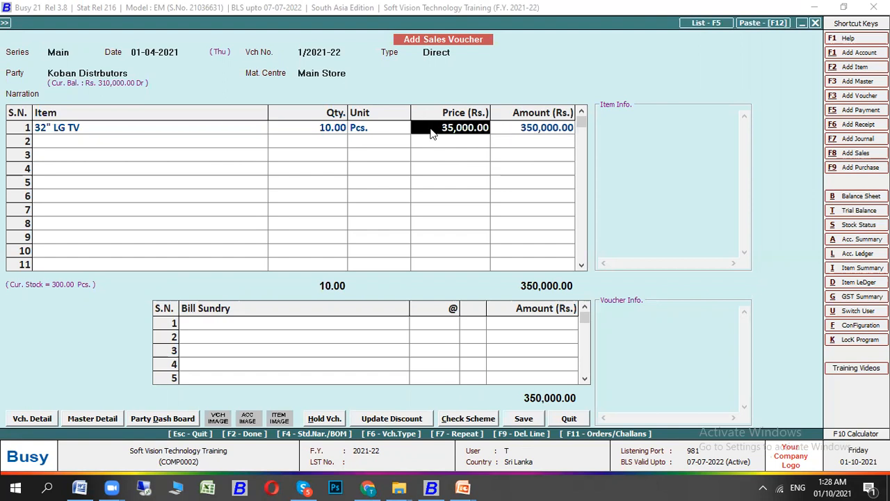
key("Return")
Add the 48" LG TV in the second item row with a quantity of 5
key("Return")
key("Down")
key("Return")
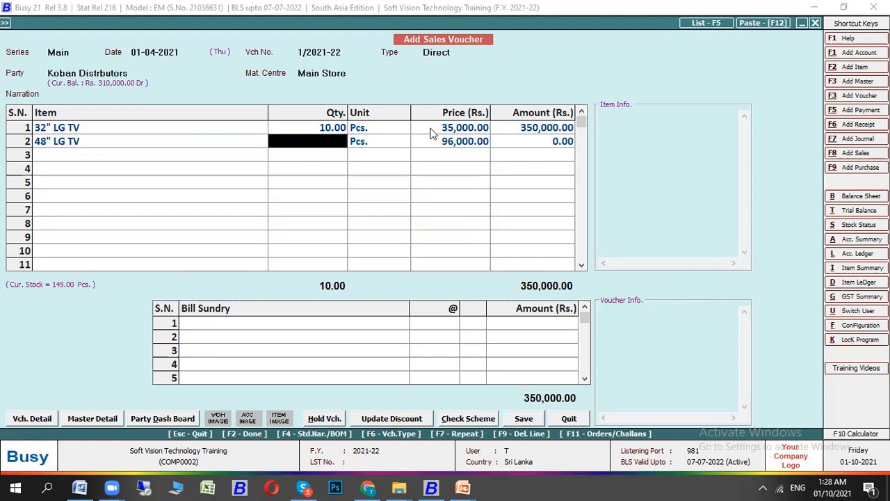
type("5")
key("Return")
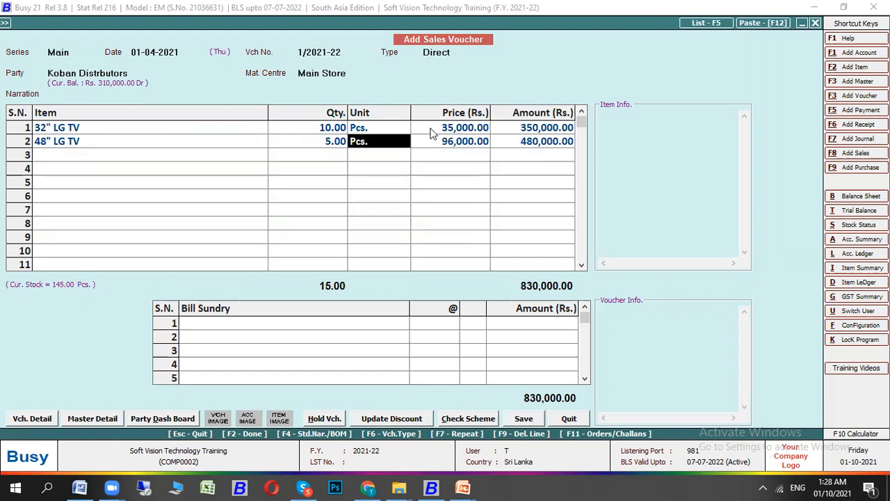
Add Discount as the first bill sundry of the voucher
key("Tab")
type("di")
key("Return")
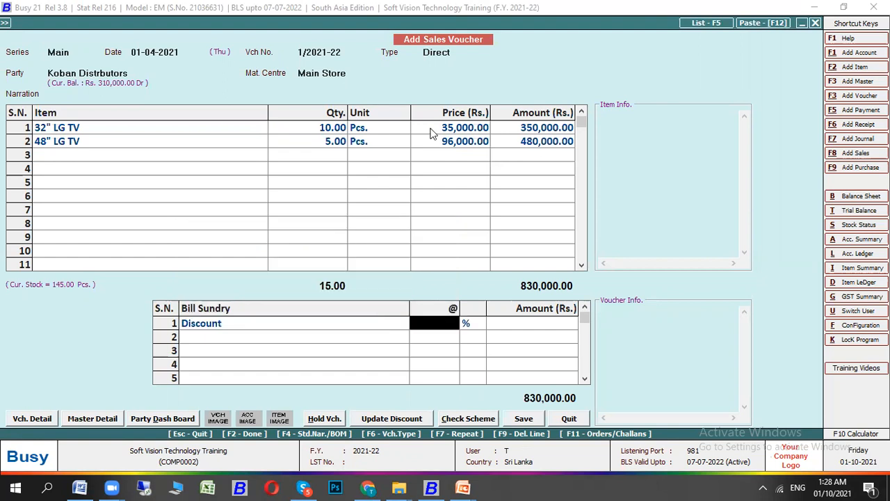
Add a third item row with the 48" LG TV and delete that row again
key("shift+Tab")
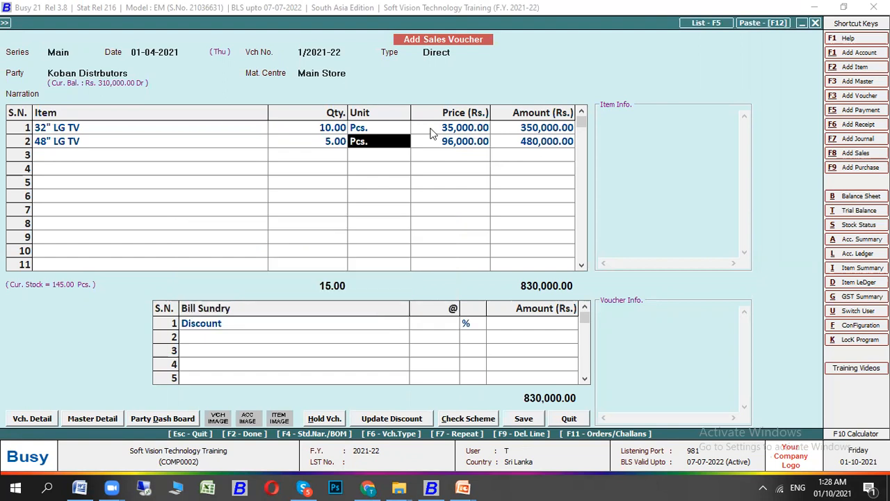
key("Return")
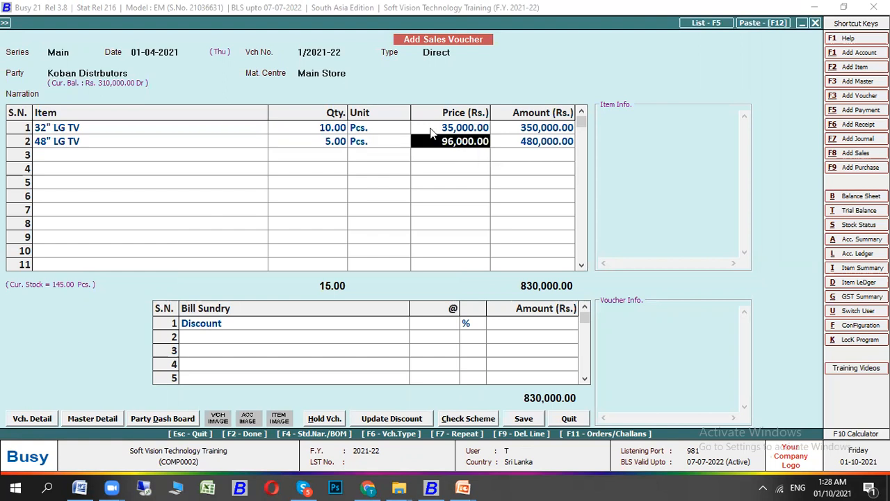
key("Return")
key("Return")
key("Down")
key("Up")
key("Return")
key("shift+Tab")
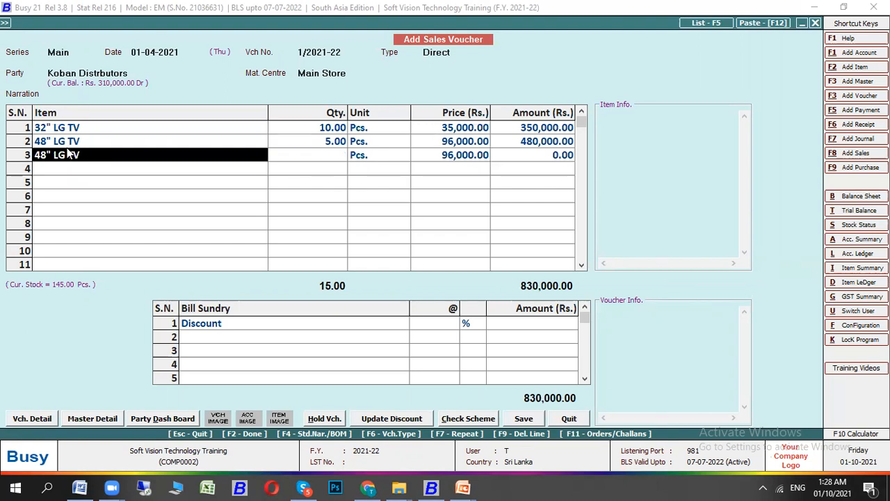
right_click(12, 158)
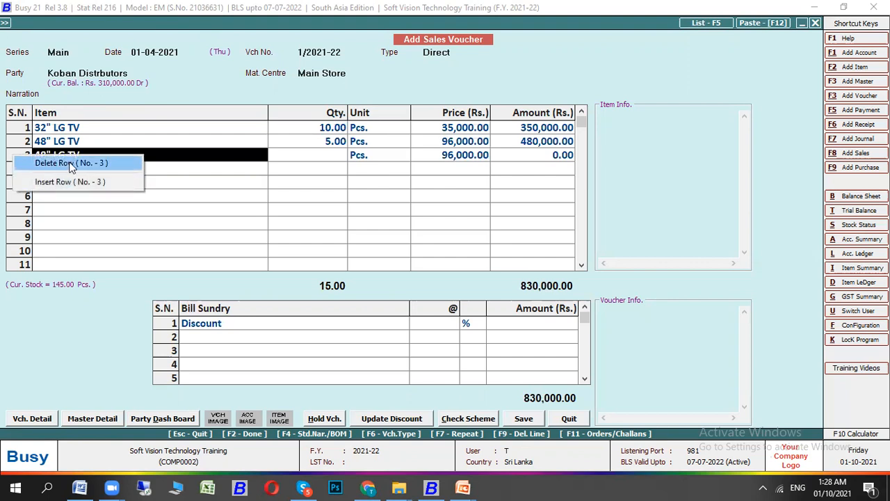
left_click(105, 161)
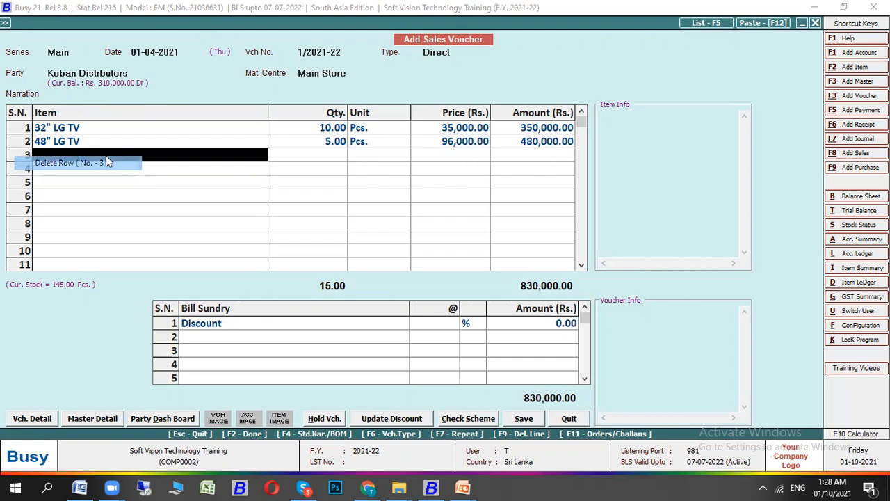
Set the Discount bill sundry rate to 10%
left_click(430, 326)
type("10")
key("Return")
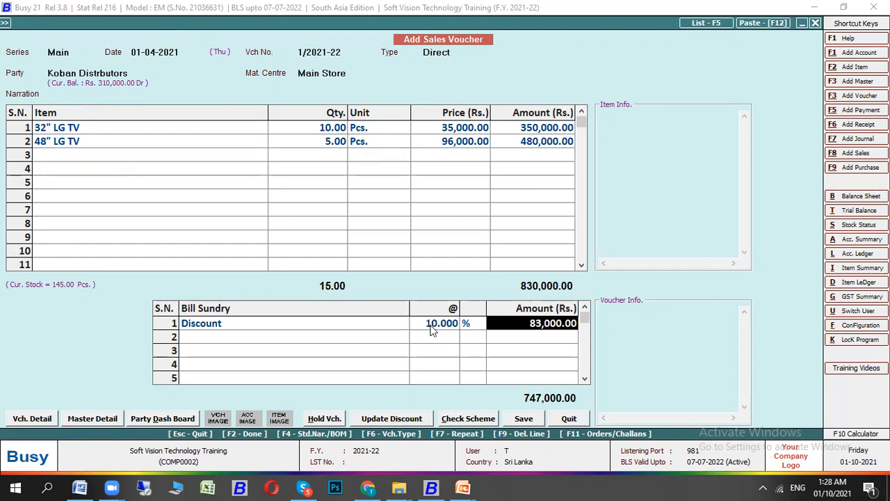
Save the sales voucher, adjusting its full amount as a New Ref. with due date 01-04-2021
left_click(523, 420)
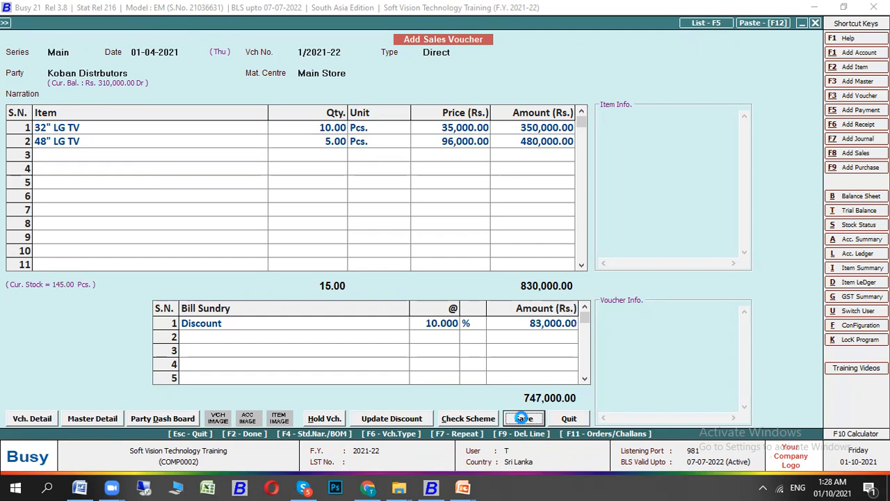
key("Return")
key("Return")
key("Return")
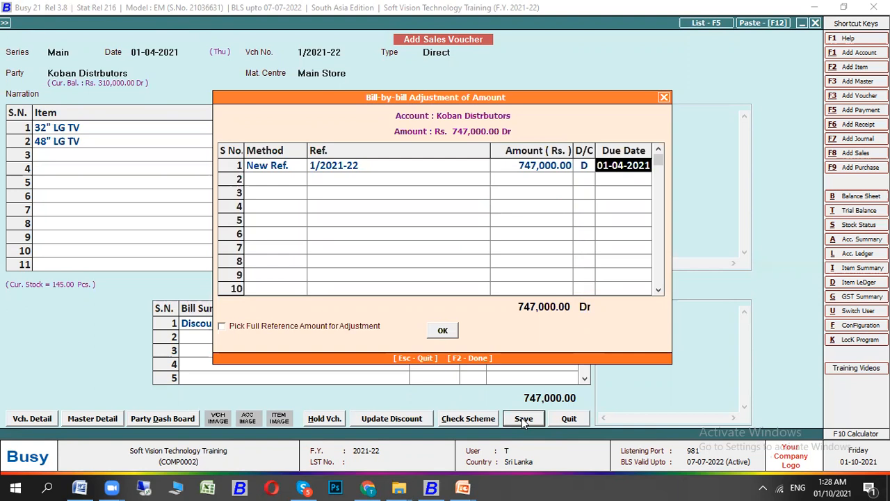
key("Return")
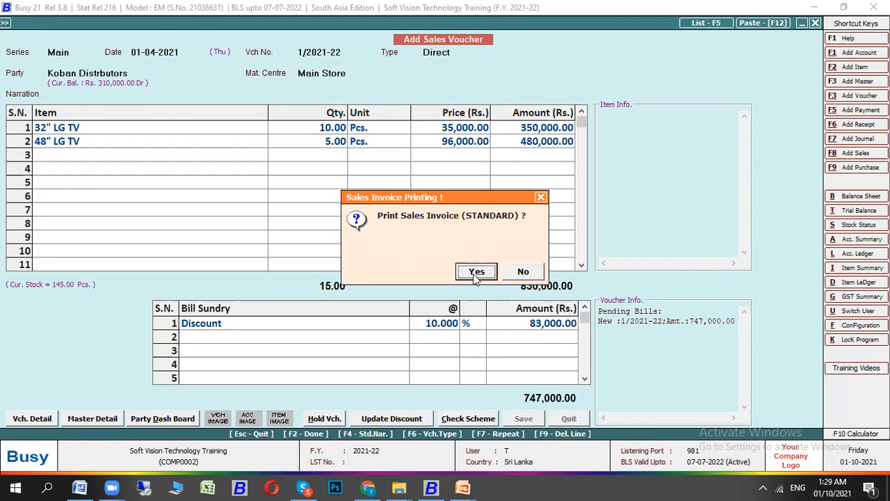
Decline printing the sales invoice and leave sales voucher entry
left_click(522, 271)
key("Escape")
key("Escape")
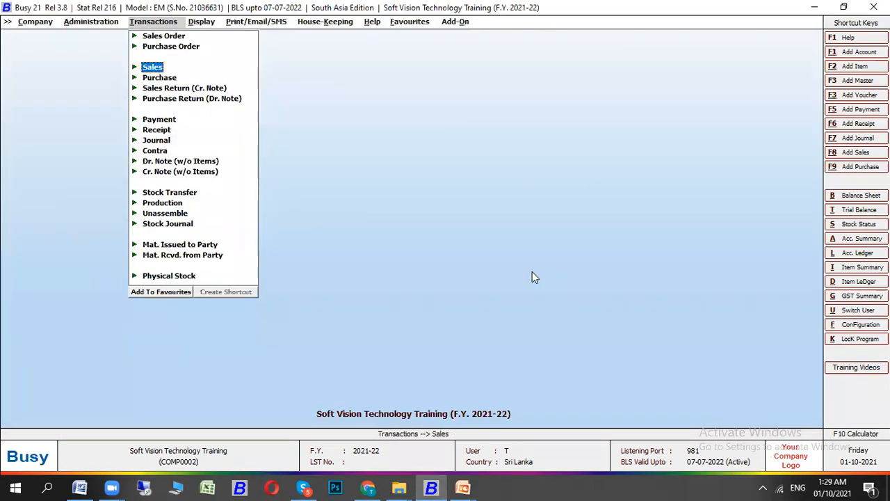
Start another sales voucher dated 01-04-2021 of type Direct with Koban Distrbutors as the party
key("Return")
key("Return")
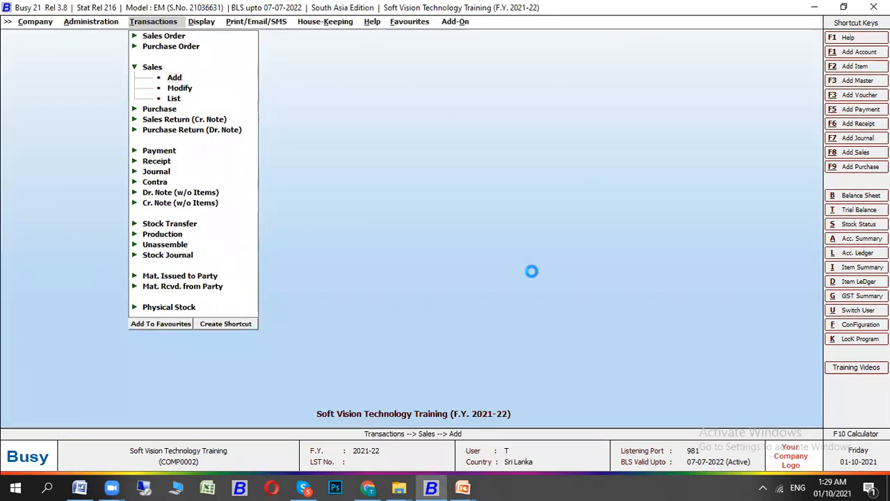
key("Return")
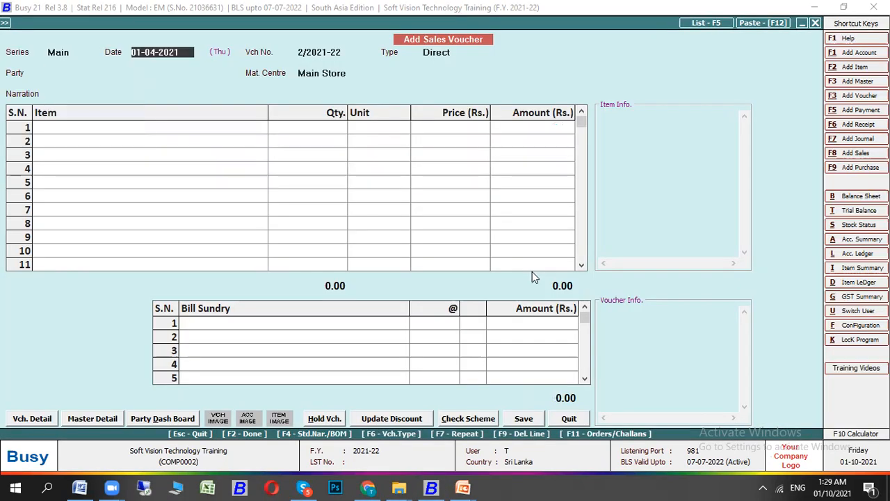
key("Return")
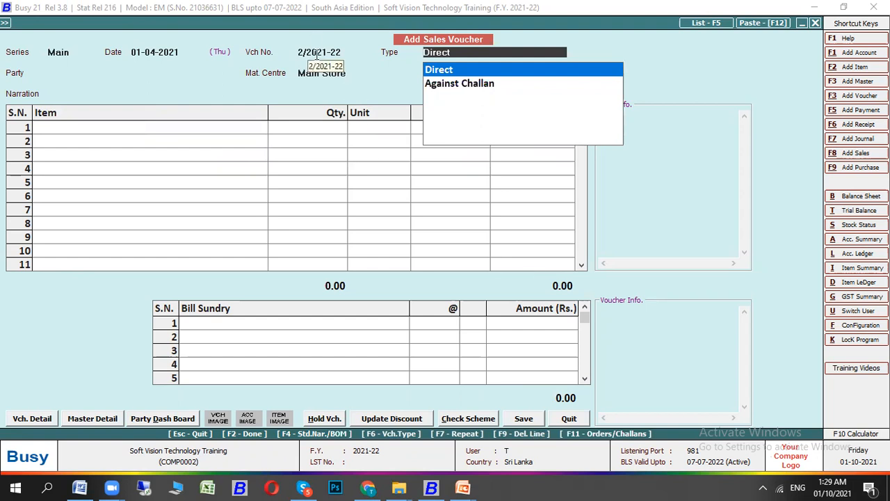
key("Return")
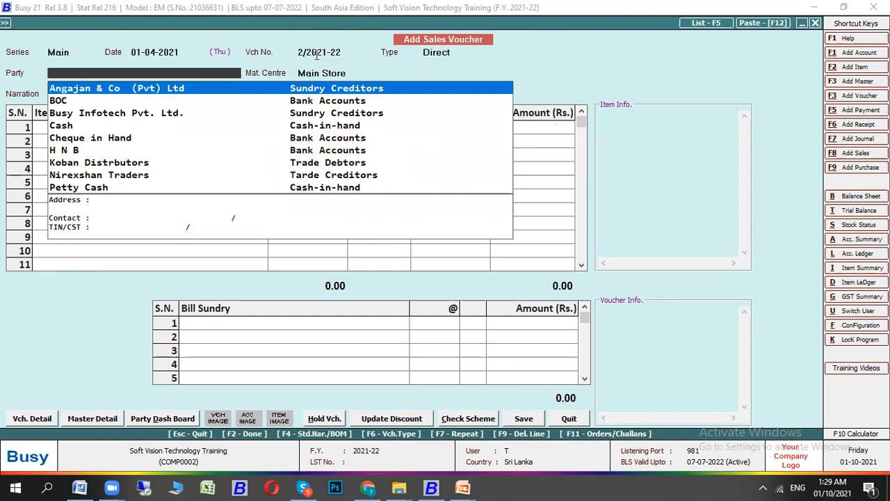
type("ko")
key("Return")
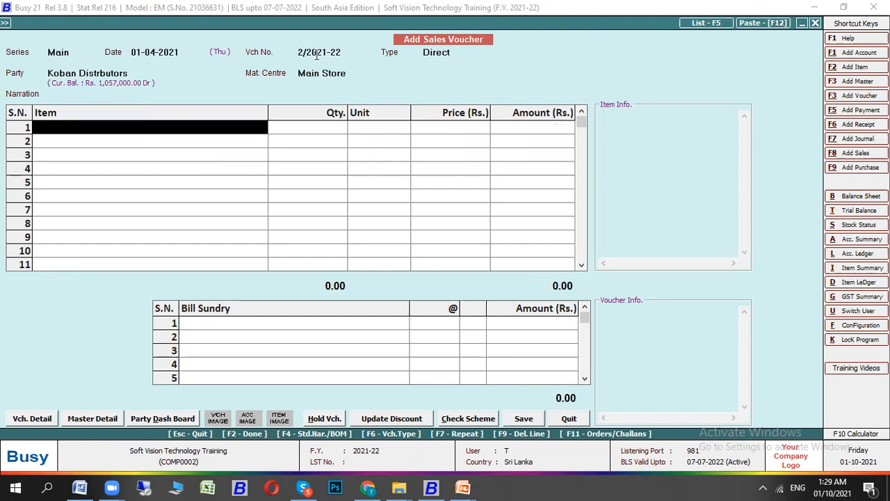
Add the 32" LG TV with a quantity of 5 at the default price and finish the item entry
type("32")
key("Return")
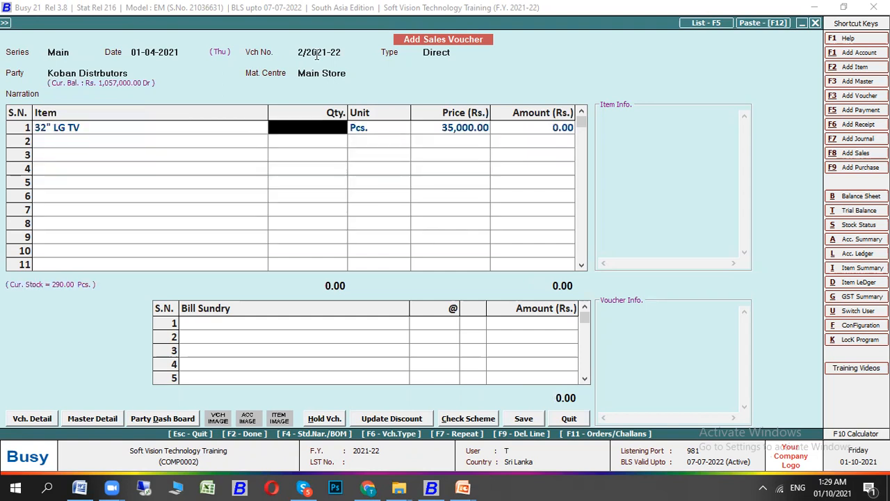
type("5")
key("Return")
key("Return")
key("Return")
key("Return")
key("Return")
key("Return")
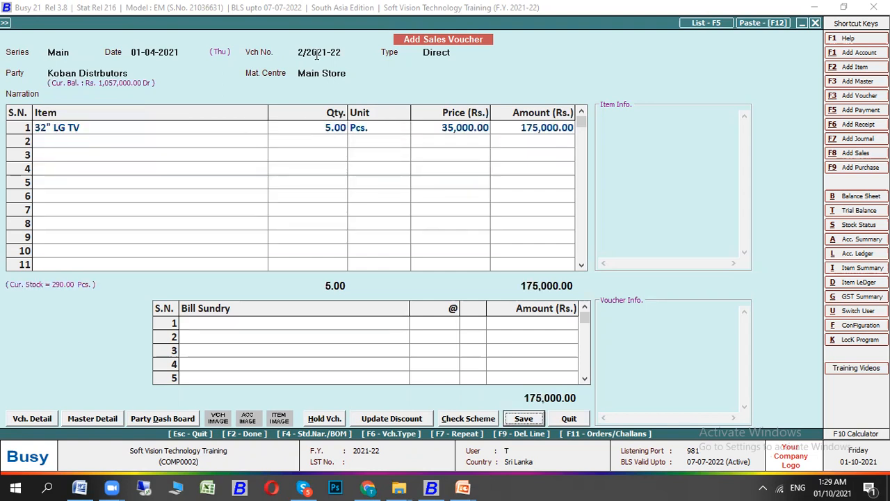
Save the sales voucher, adjusting its full amount of 175,000.00 as a New Ref
key("Return")
key("Return")
key("Return")
key("Return")
key("Return")
key("Return")
key("Return")
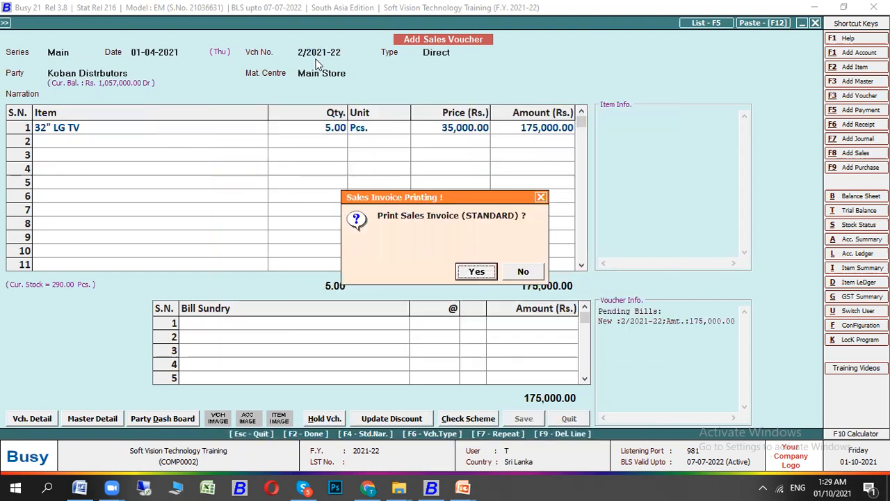
Decline printing the sales invoice, leave sales voucher entry and go to the sales order transactions
key("Right")
key("Return")
key("Escape")
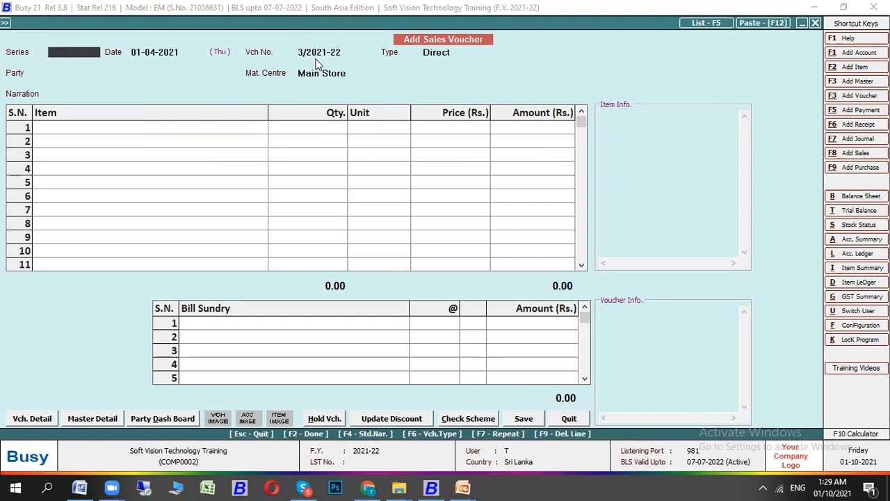
key("Escape")
key("Up")
key("Up")
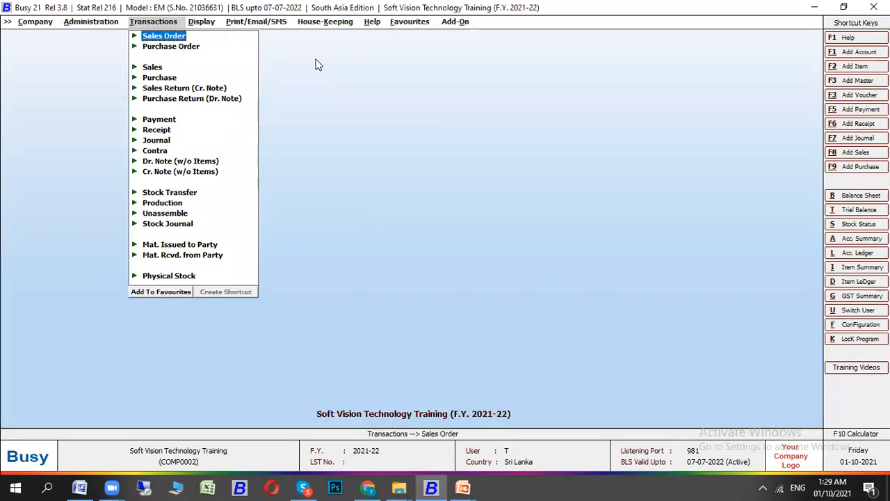
key("Down")
key("Down")
key("Down")
key("Down")
key("Down")
key("Down")
key("Down")
key("Down")
key("Down")
key("Down")
key("Down")
key("Down")
key("Down")
key("Down")
key("Down")
key("Down")
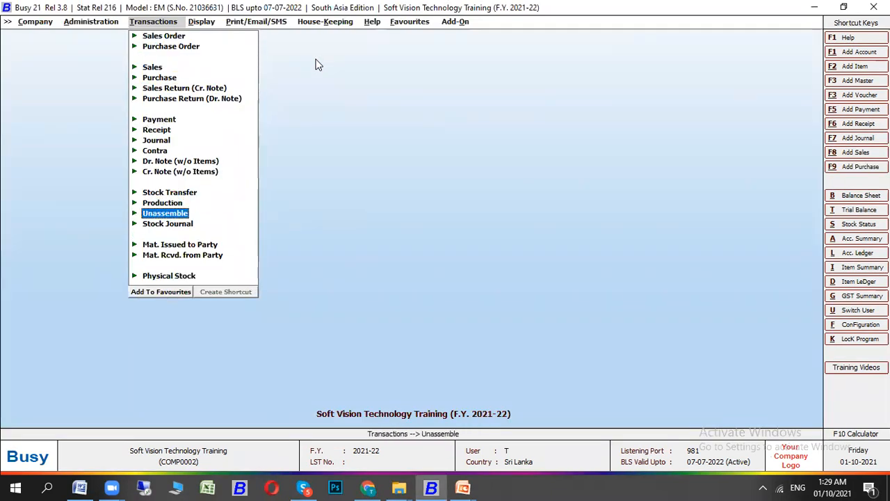
key("Up")
key("Up")
key("Up")
key("Up")
key("Up")
key("Up")
key("Up")
key("Up")
key("Up")
key("Up")
key("Up")
key("Up")
key("Up")
key("Up")
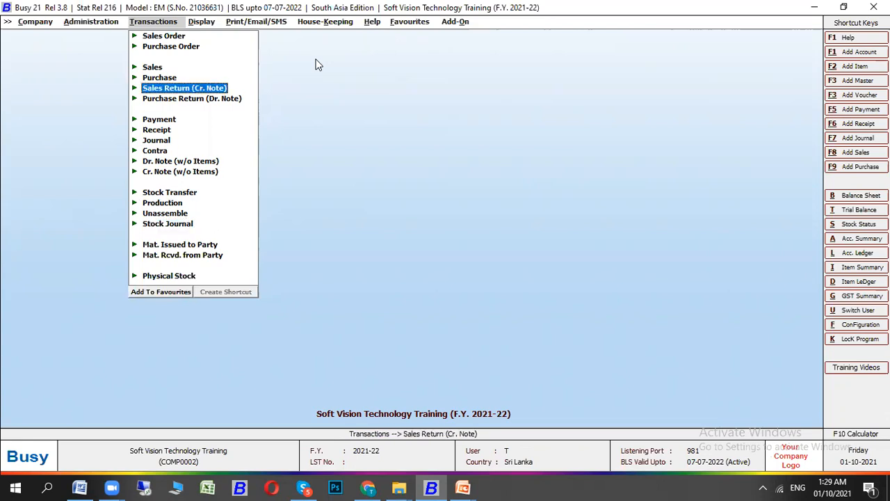
key("Up")
key("Up")
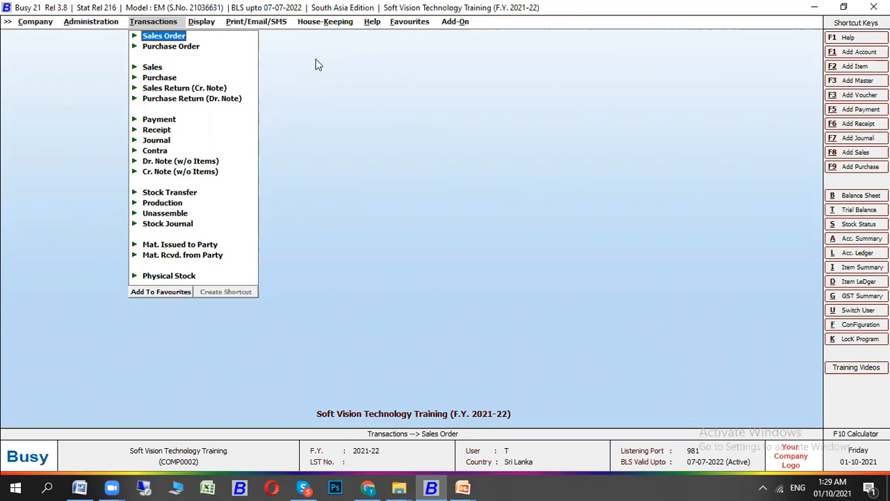
Start a sales order in the Main series dated 01-04-2021 and enter its voucher number
key("Down")
key("Up")
key("Return")
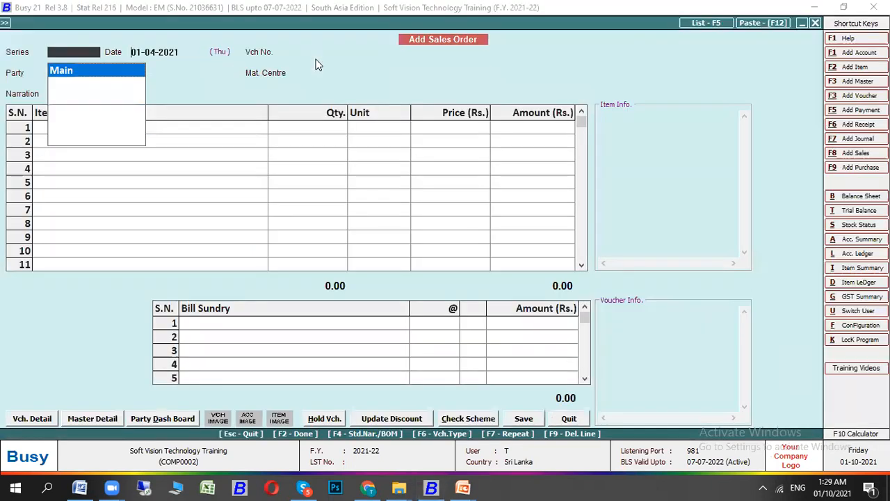
key("Return")
key("Return")
type("101")
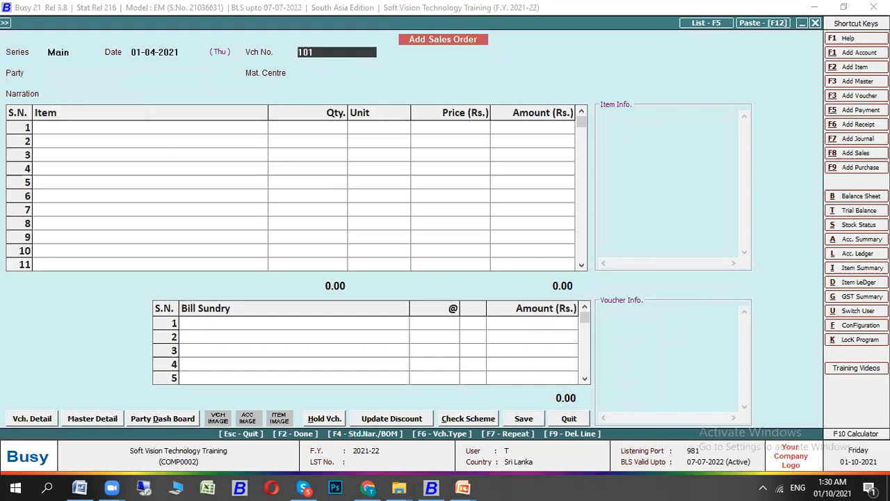
key("Return")
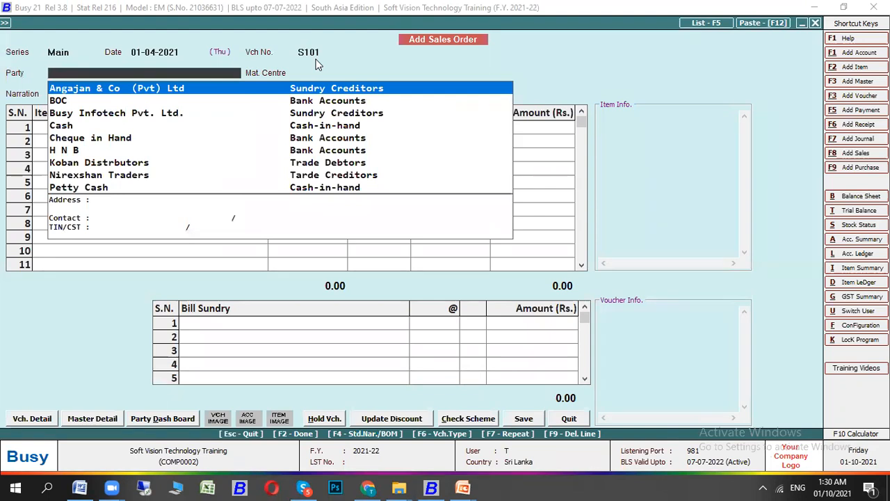
Set Warun & Co as the sales order's party and Main Store as its material centre
type("wa")
key("Return")
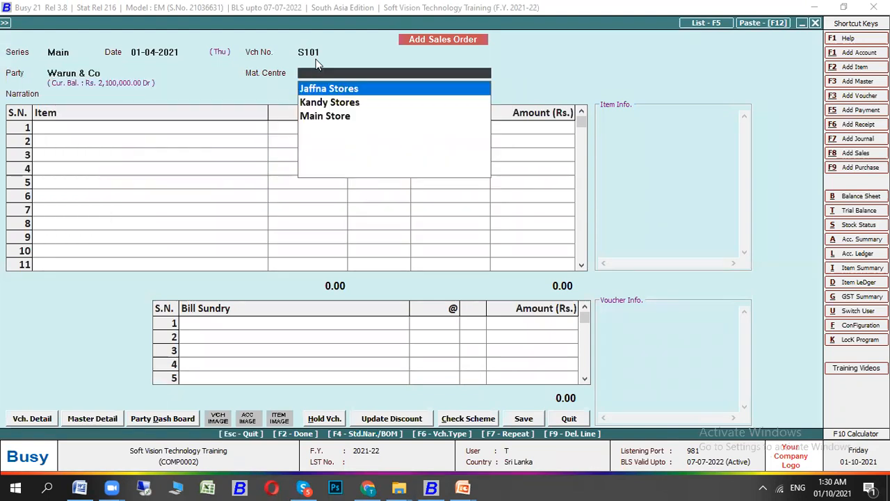
key("Down")
key("Down")
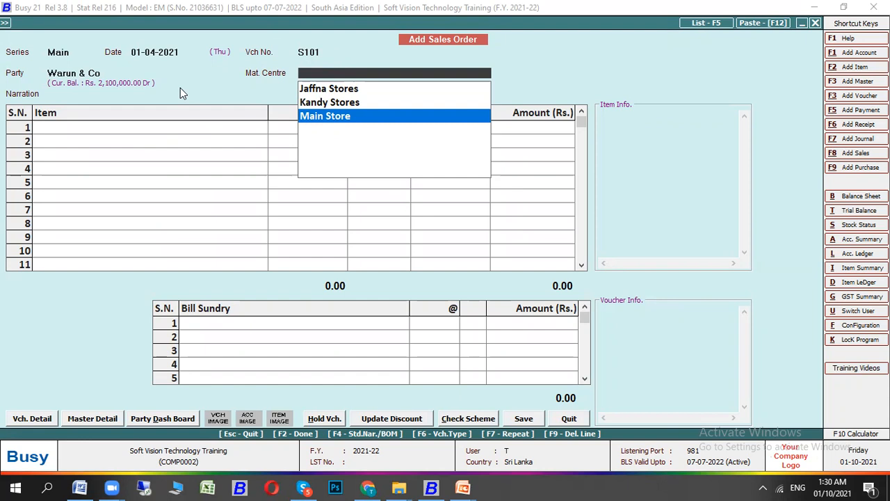
key("Return")
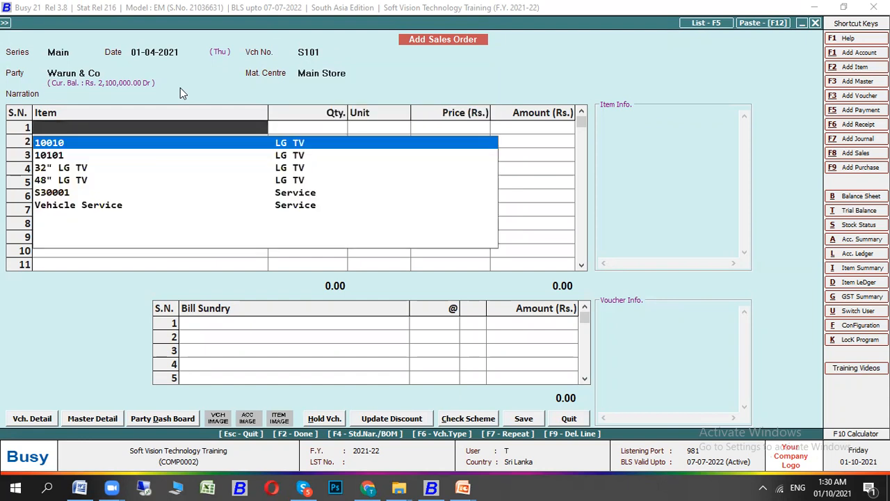
Add the 32" LG TV to the sales order with a quantity of 20 at the default price
key("Down")
key("Down")
key("Return")
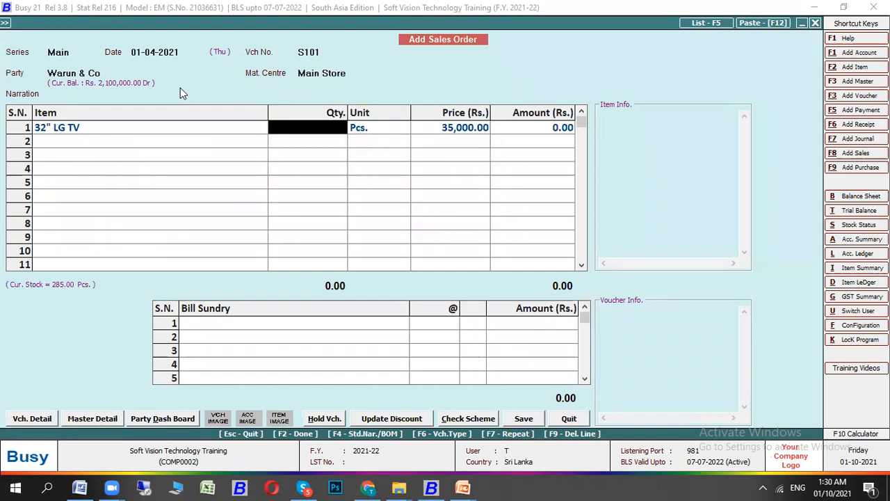
type("20")
key("Return")
key("Return")
key("Return")
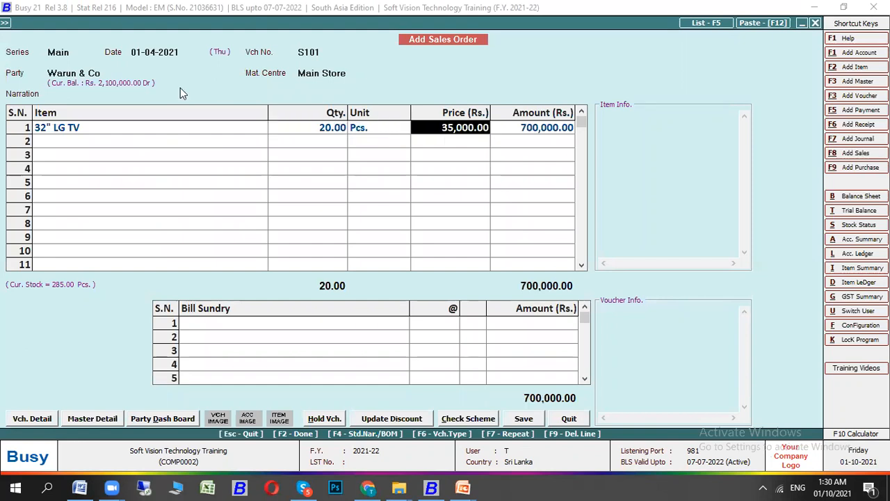
Add the 48" LG TV on the second row with a quantity of 30 at the default price
key("Down")
key("Return")
type("30")
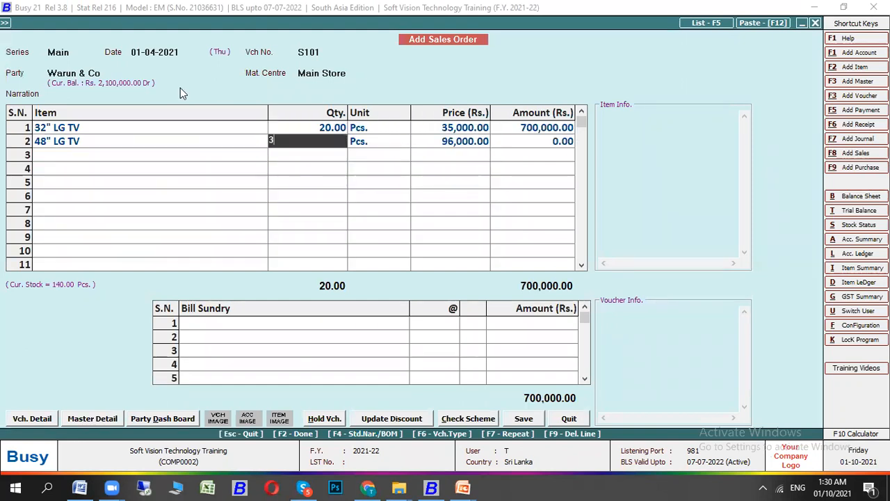
key("Return")
key("Return")
key("Return")
Finish the item entry and save the sales order without any bill sundry
key("Return")
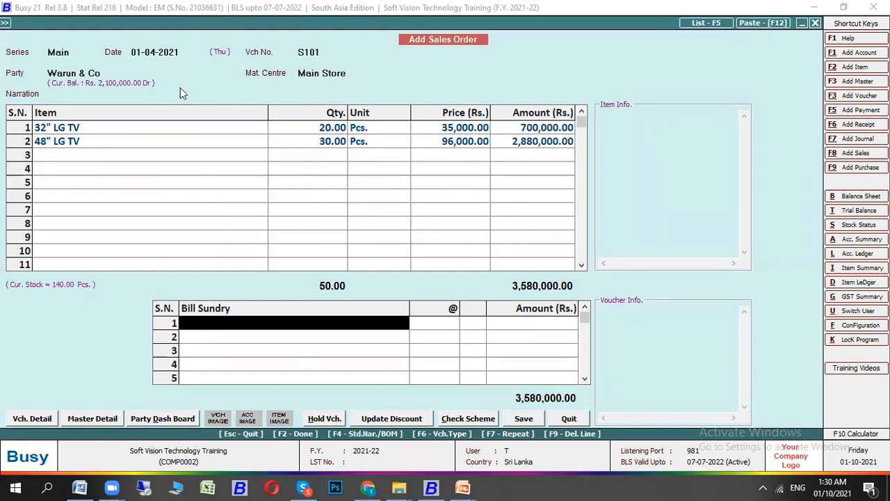
key("Return")
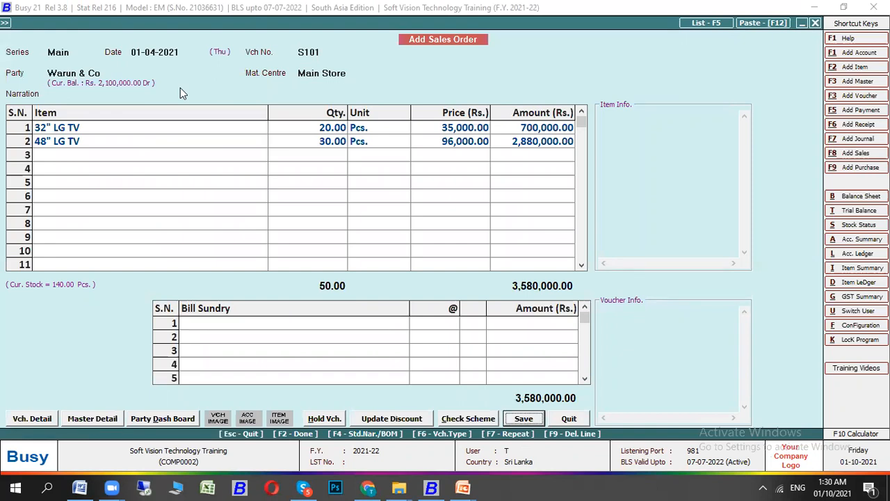
key("Return")
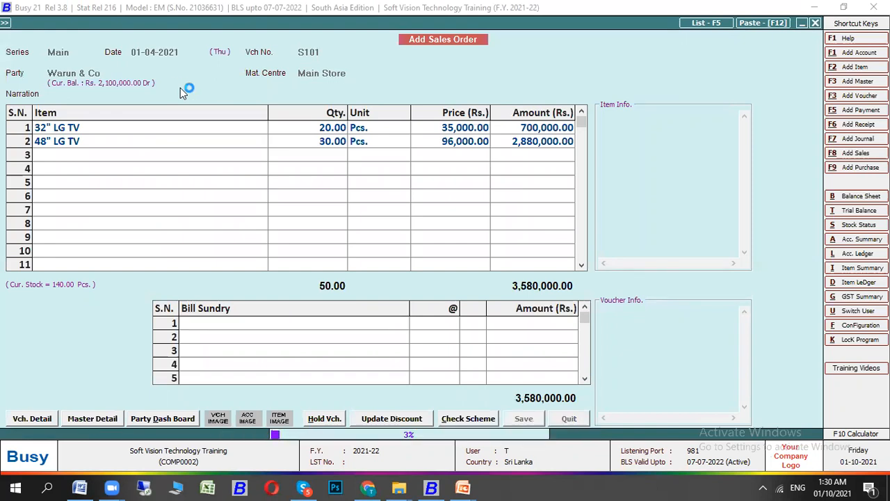
key("Down")
key("Down")
key("Down")
key("Down")
key("Down")
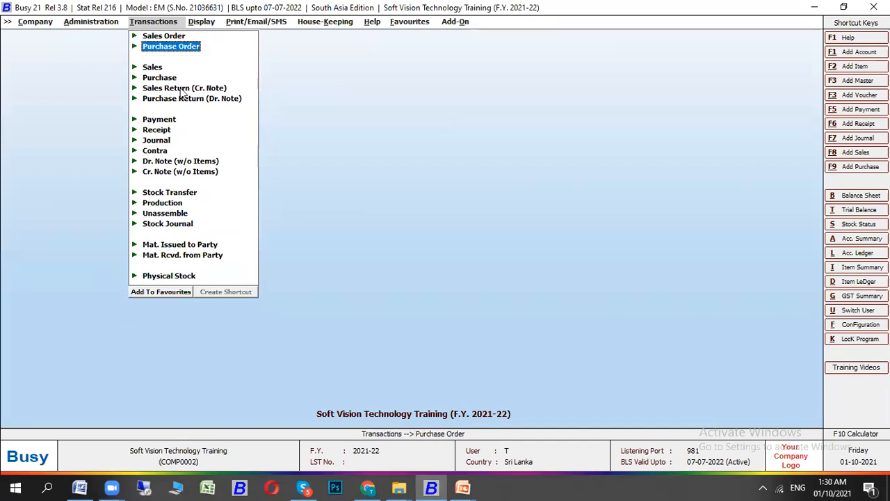
key("Up")
key("Up")
key("Up")
key("Up")
key("Up")
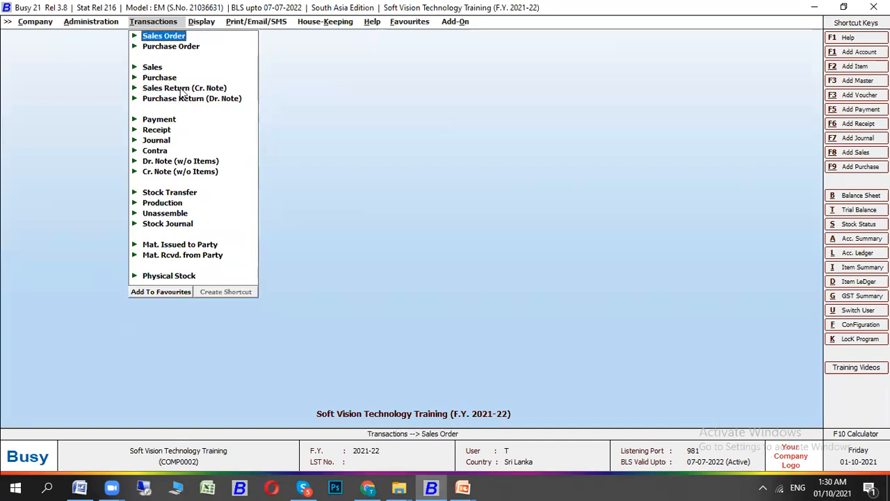
Start another sales order dated 01-04-2021 with its voucher number, Warun & Co as the party and Main Store as the material centre
key("Return")
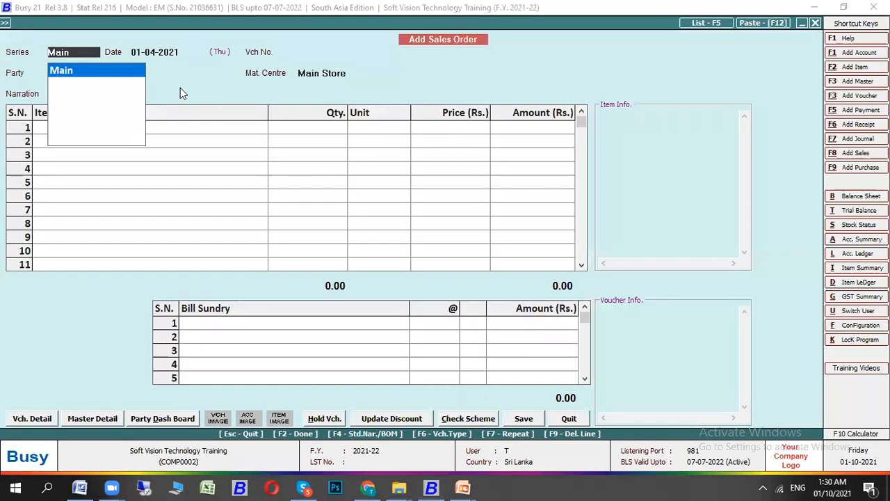
key("Return")
type("02")
key("Return")
key("Up")
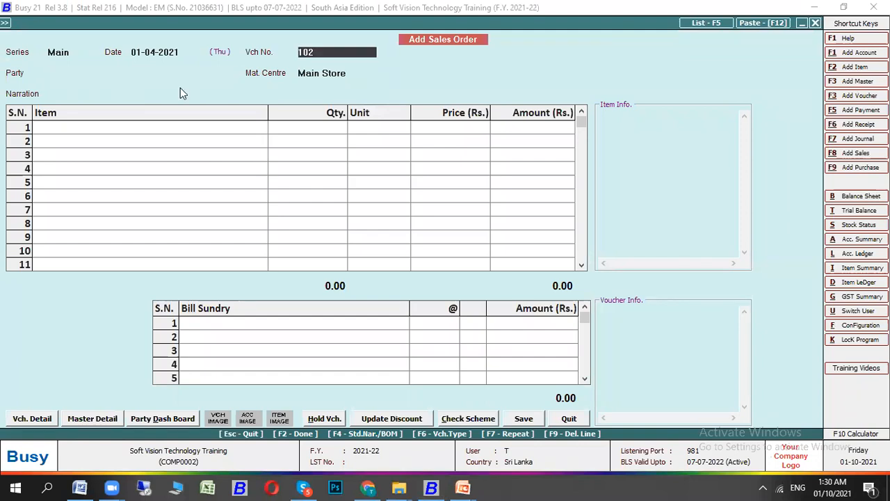
key("Return")
type("war")
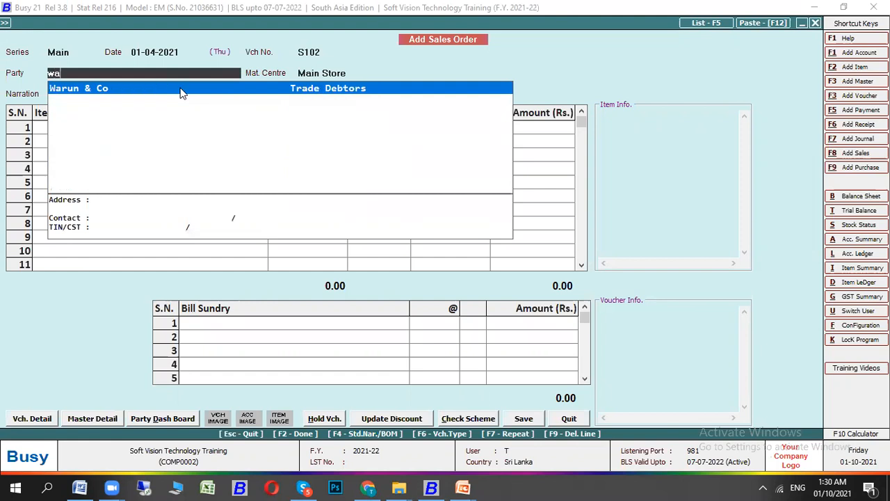
key("Return")
key("Return")
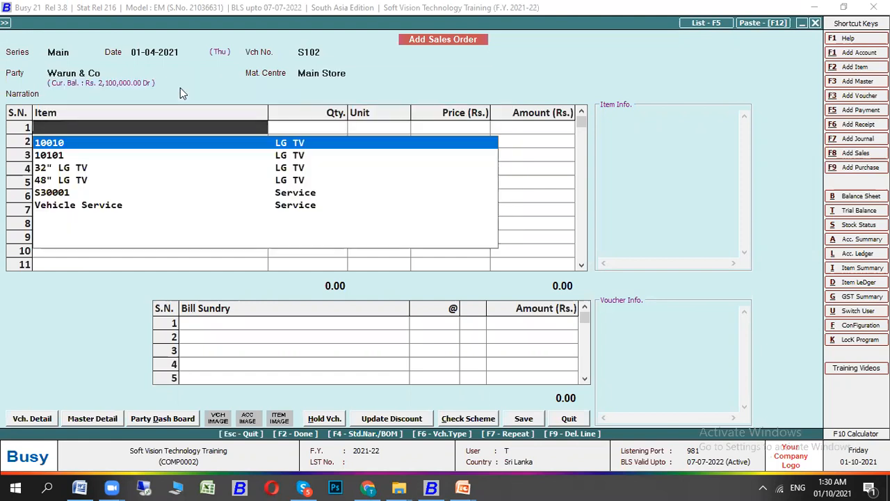
Add the 32" LG TV with a quantity of 10 at the default price and finish the item entry
key("Return")
type("10")
key("Return")
key("F2")
key("F2")
Save the second sales order and leave sales order entry
key("F2")
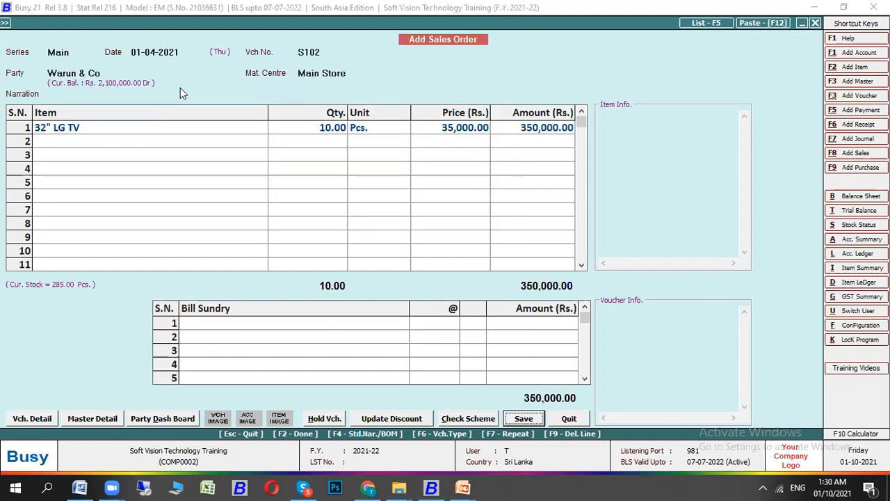
key("Escape")
key("Escape")
key("Escape")
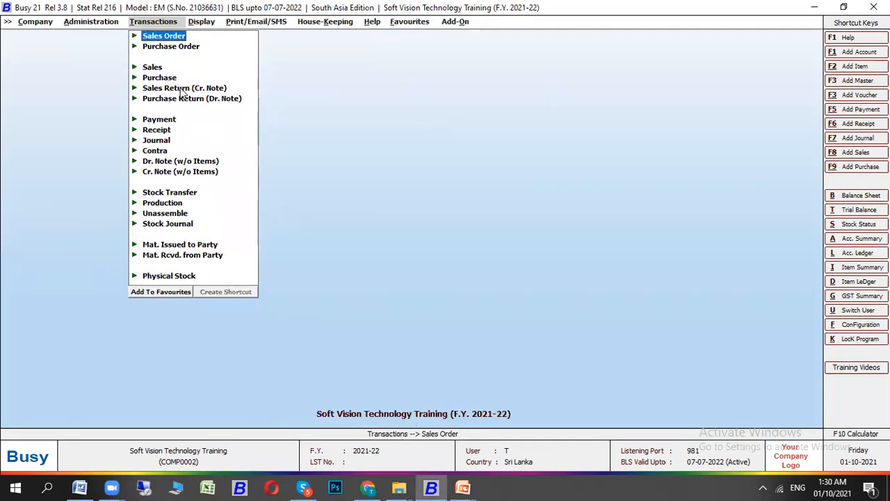
Start a Mat. Issued to Party voucher in the Main series dated 01-04-2021, of type Sale Challan
key("Down")
key("Down")
key("Down")
key("Down")
key("Down")
key("Down")
key("Down")
key("Down")
key("Down")
key("Down")
key("Down")
key("Down")
key("Down")
key("Down")
key("Down")
key("Down")
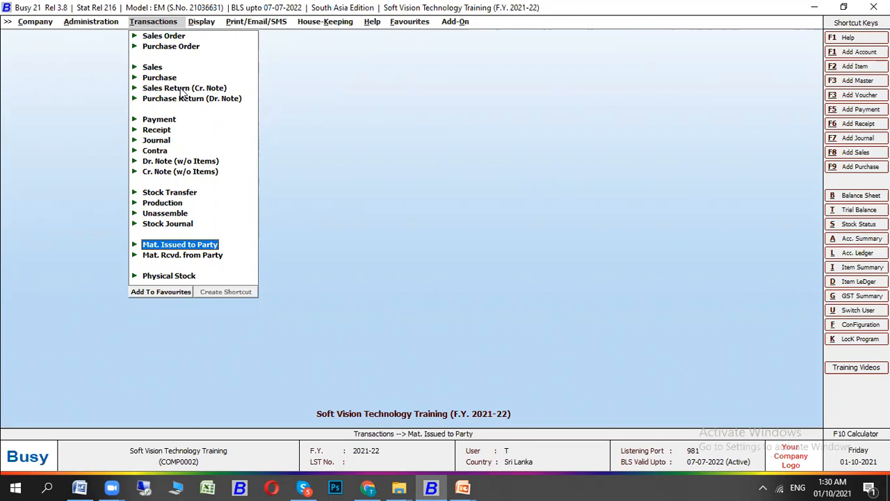
key("Return")
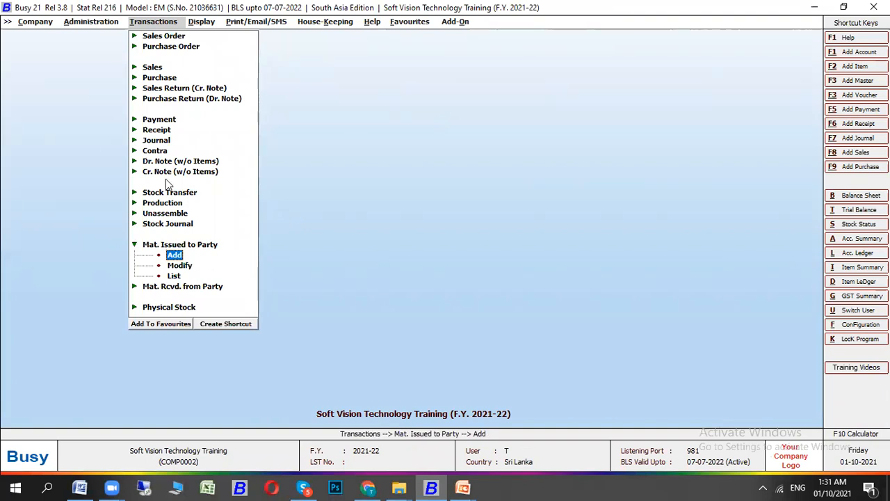
key("Return")
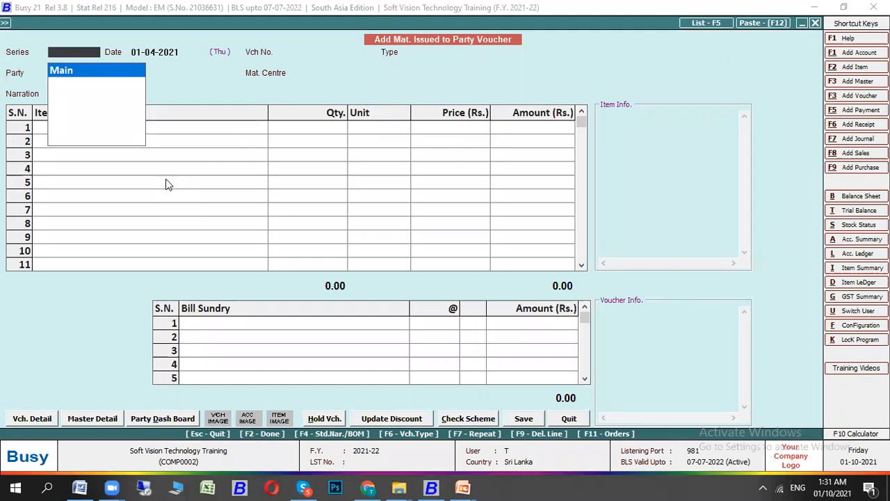
key("Return")
key("Return")
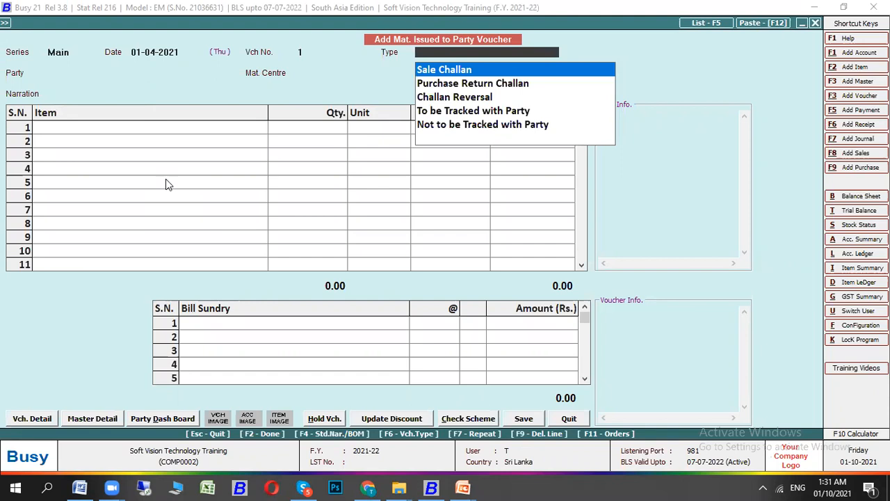
left_click(427, 71)
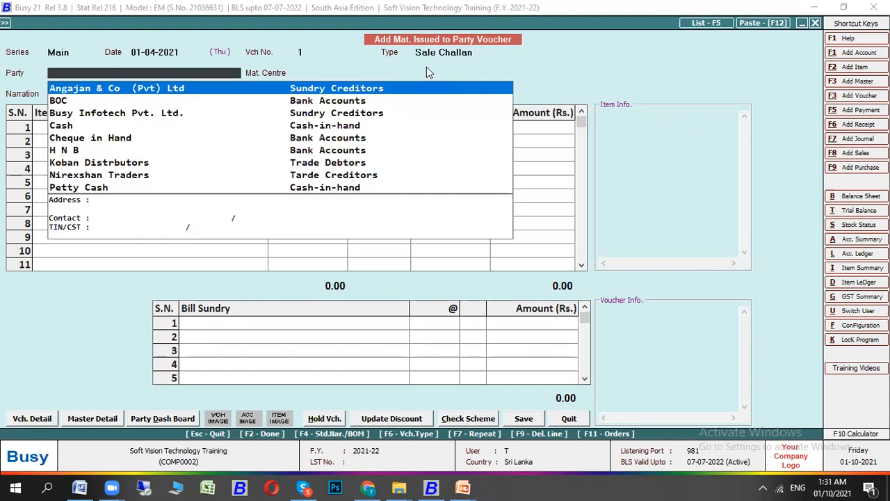
Set Warun & Co as the challan's party and Main Store as its material centre
type("wa")
key("Return")
key("Down")
key("Down")
key("Return")
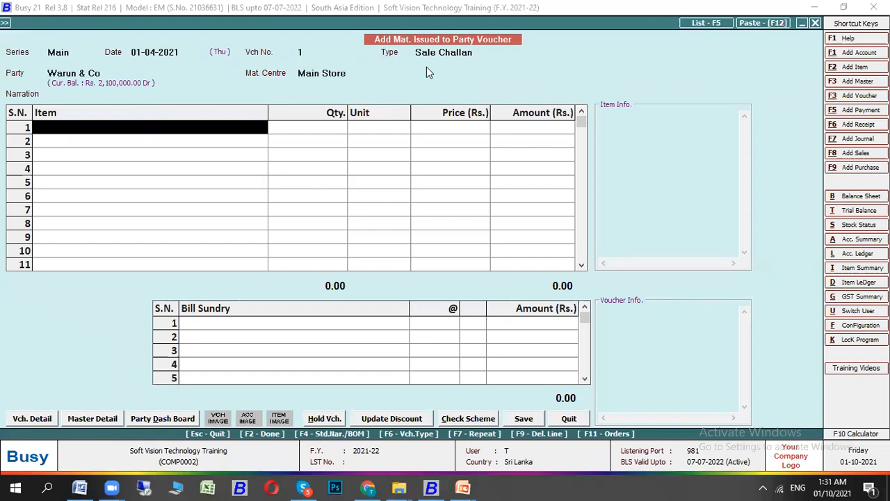
Pick the items of the first pending order into the challan and complete the item and bill sundry entry
key("F11")
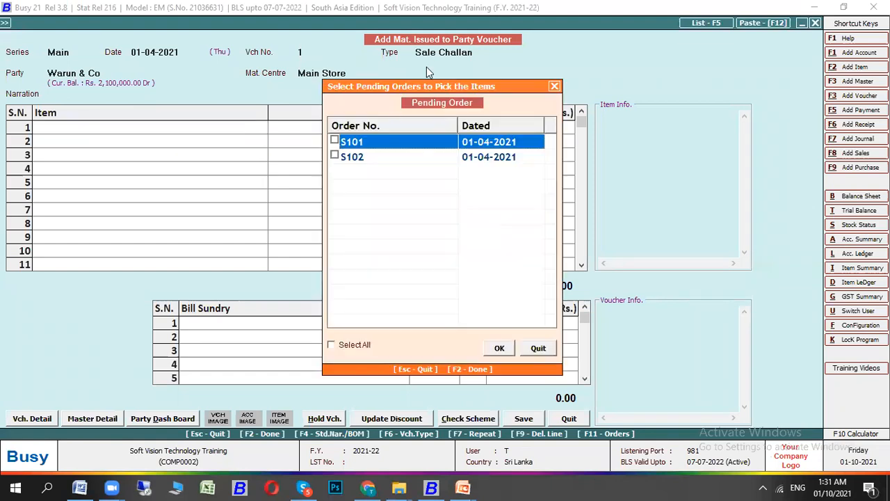
left_click(334, 140)
left_click(500, 348)
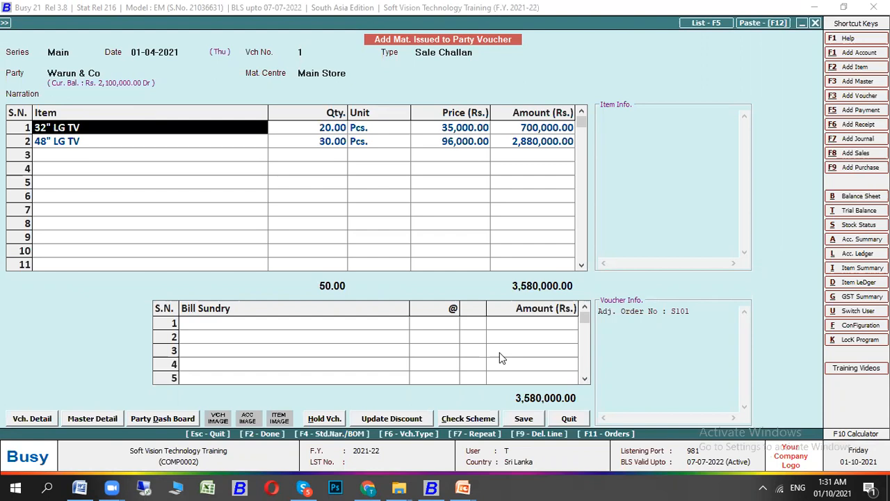
key("F2")
key("F2")
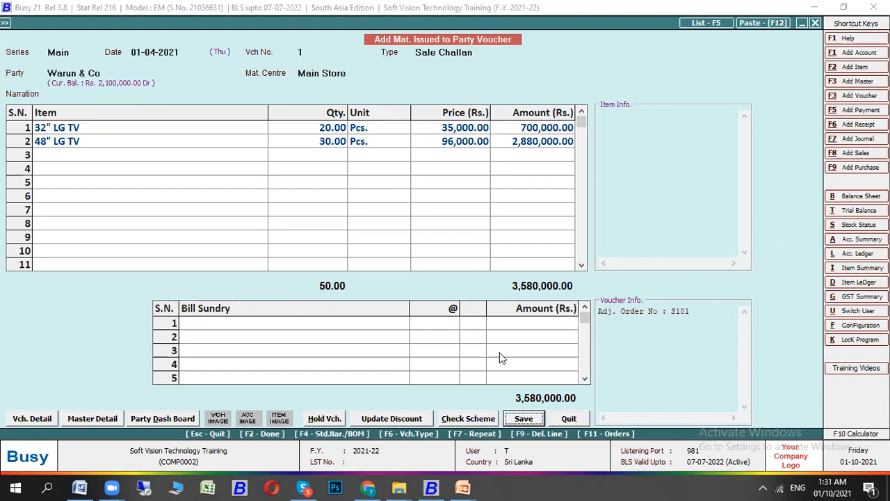
Set the challan's 32" LG TV quantity to 10, save the challan and leave its entry form
key("Escape")
key("Escape")
key("Return")
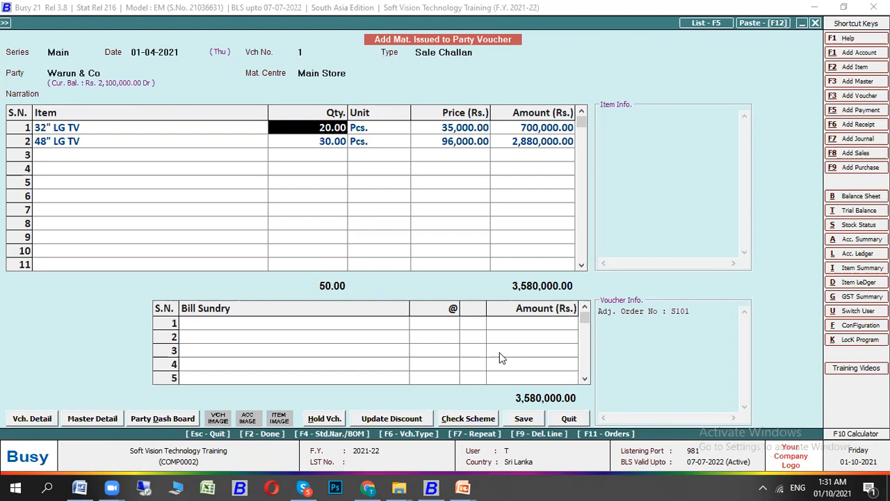
type("10")
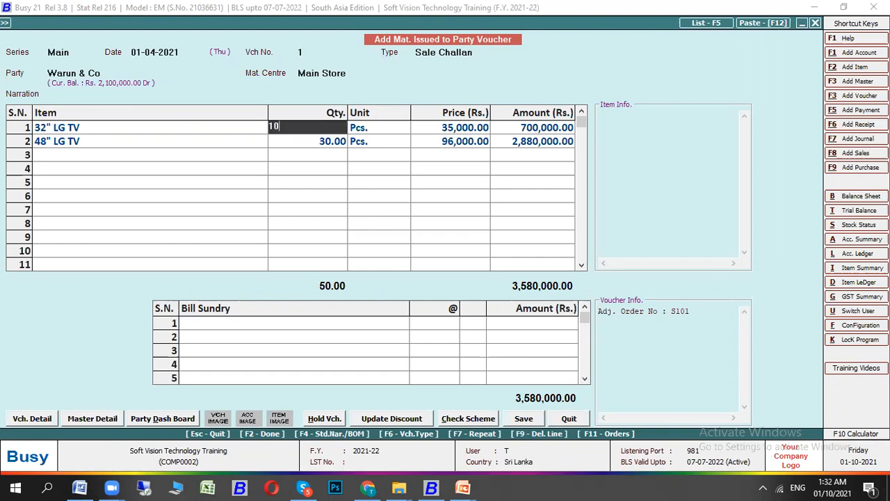
key("Return")
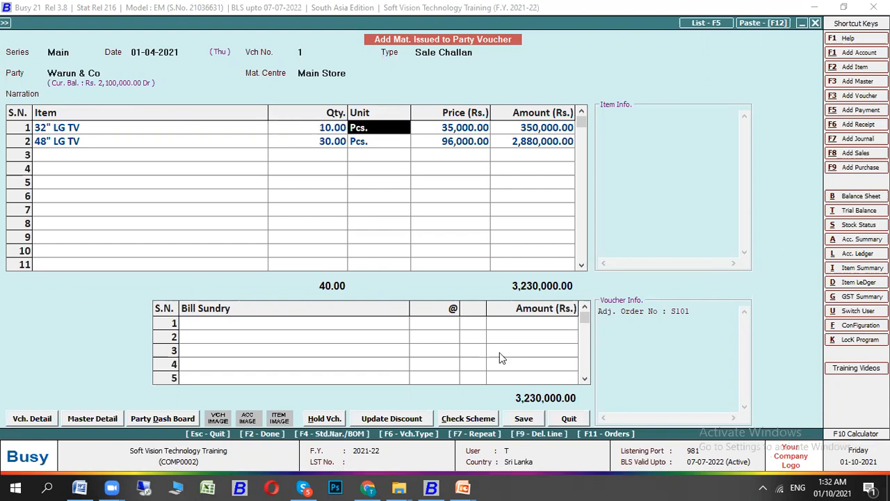
left_click(524, 419)
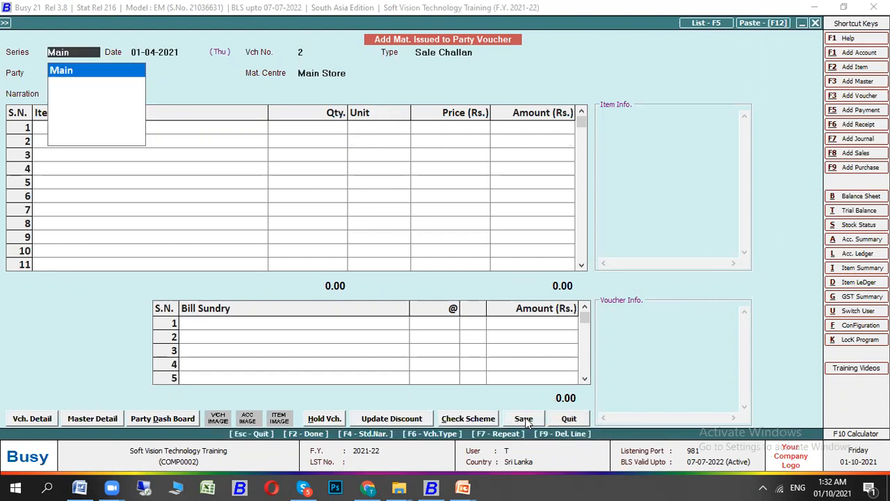
key("Escape")
key("Escape")
Start a sales voucher in the Main series dated 01-04-2021, of type Against Challan
key("Up")
key("Up")
key("Up")
key("Up")
key("Up")
key("Up")
key("Up")
key("Up")
key("Up")
key("Up")
key("Up")
key("Up")
key("Up")
key("Up")
key("Return")
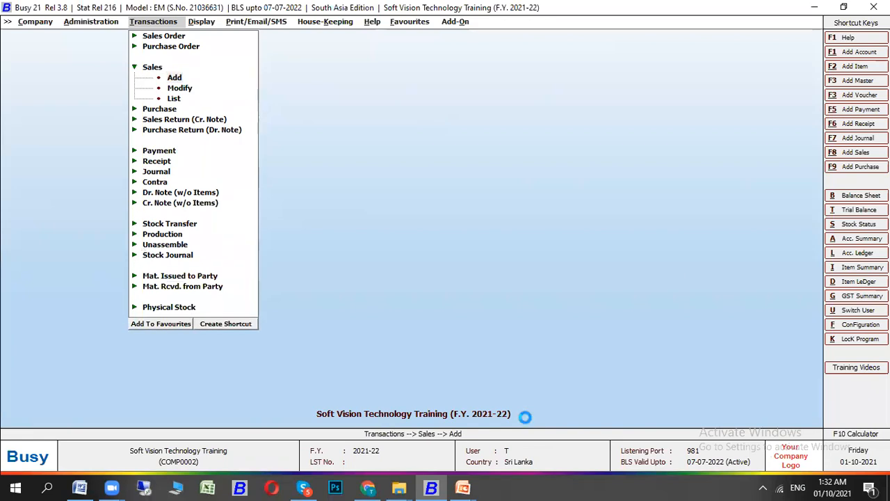
key("Return")
key("Return")
key("Return")
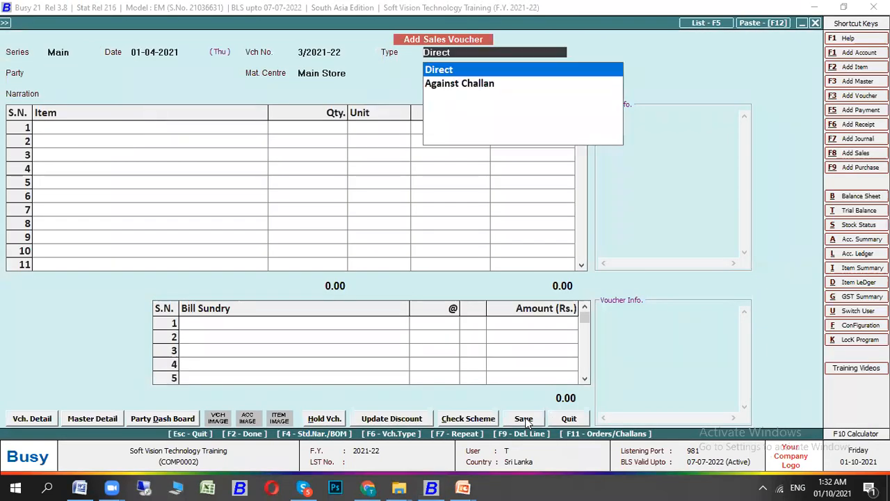
key("shift+Tab")
key("Down")
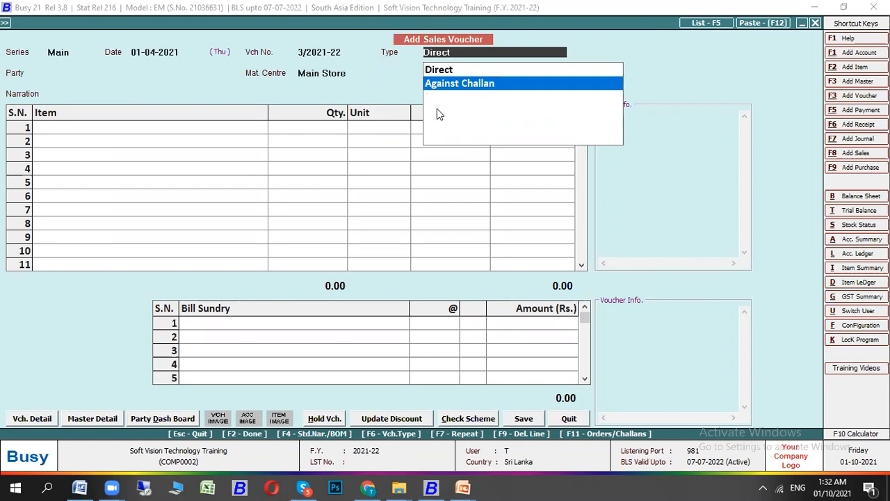
key("Return")
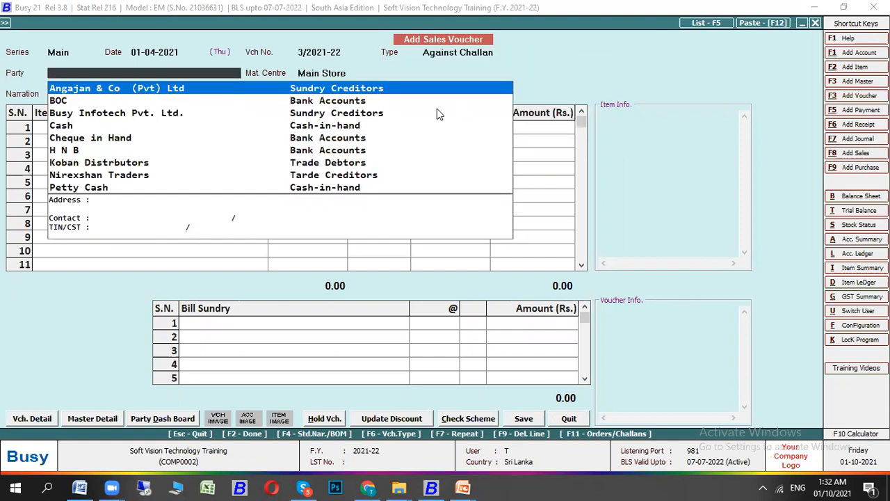
Set Warun & Co as the sales voucher's party and Main Store as its material centre, with no narration
type("war")
key("Return")
key("Return")
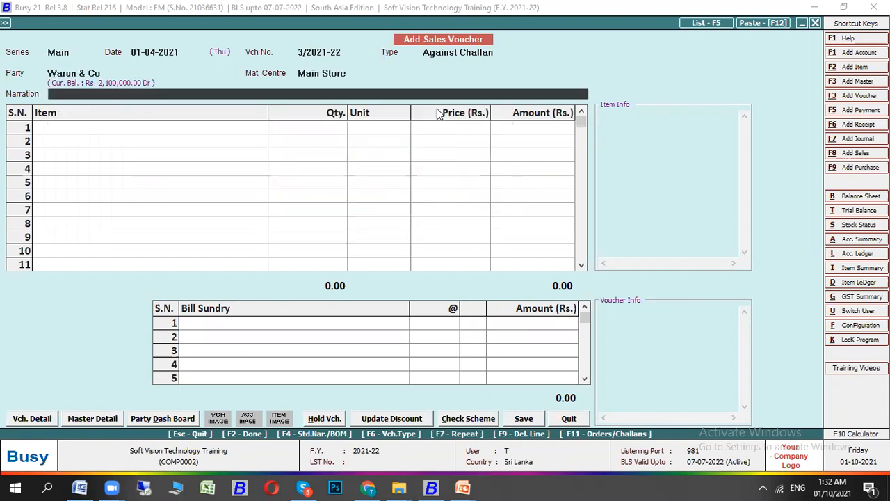
key("Return")
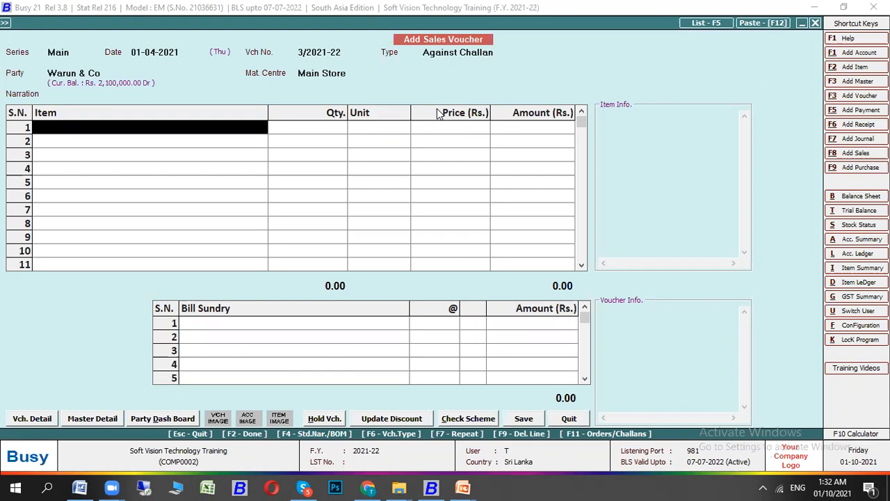
Pick the items of pending challan 1 into the sales voucher
key("F11")
key("space")
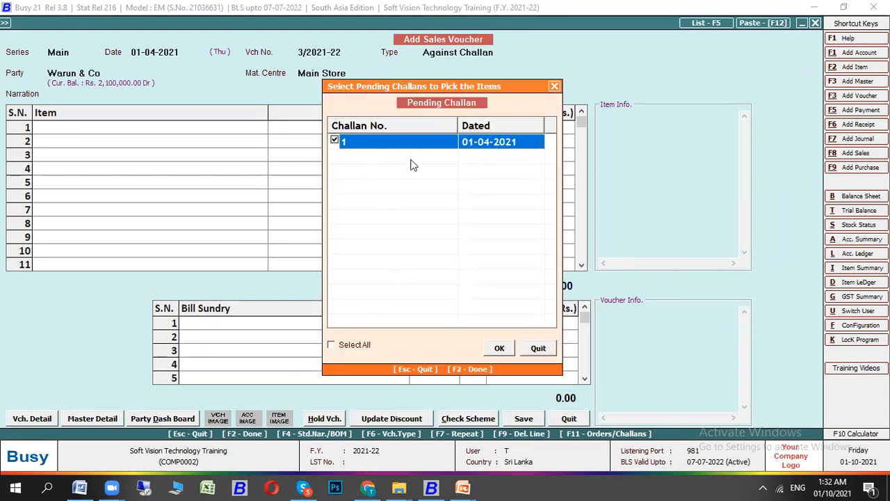
left_click(495, 350)
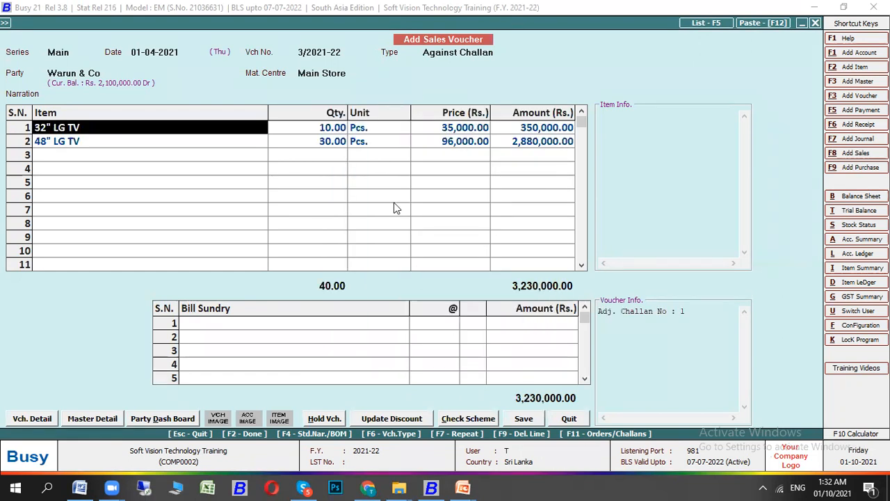
Save the sales voucher, adjusting its full amount under the new bill reference 3/2021-22
left_click(524, 419)
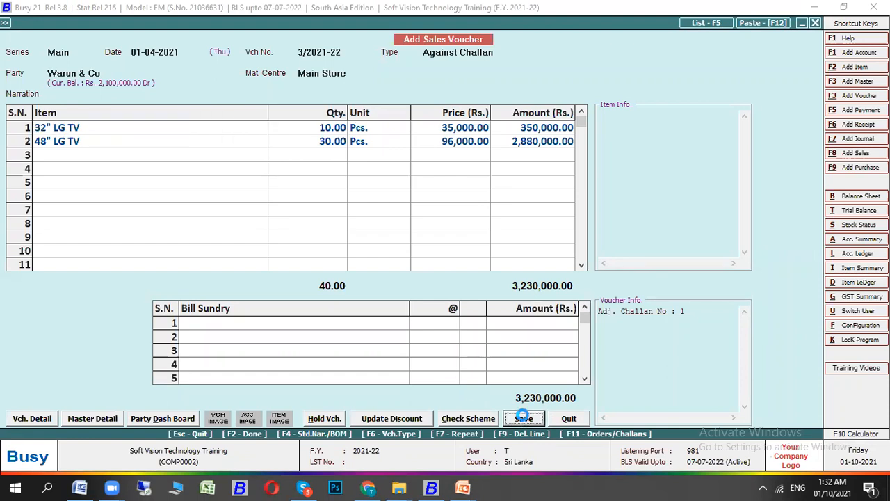
key("Return")
key("Return")
key("Return")
key("Return")
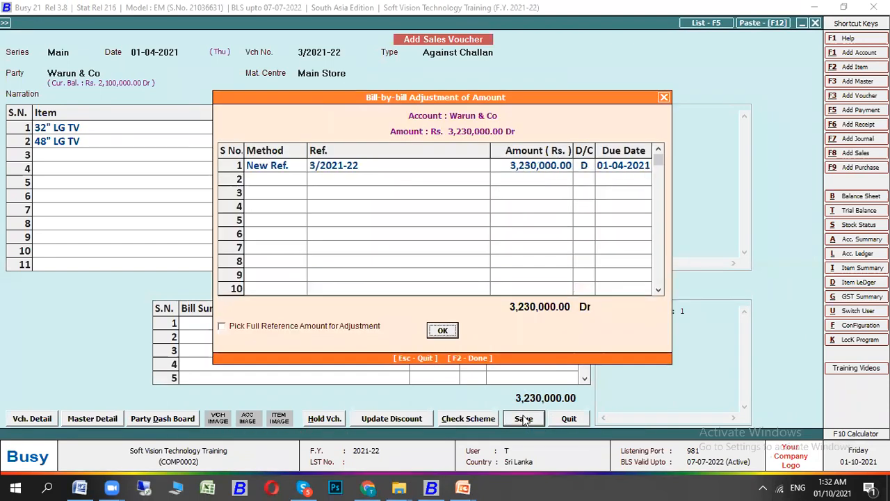
key("Return")
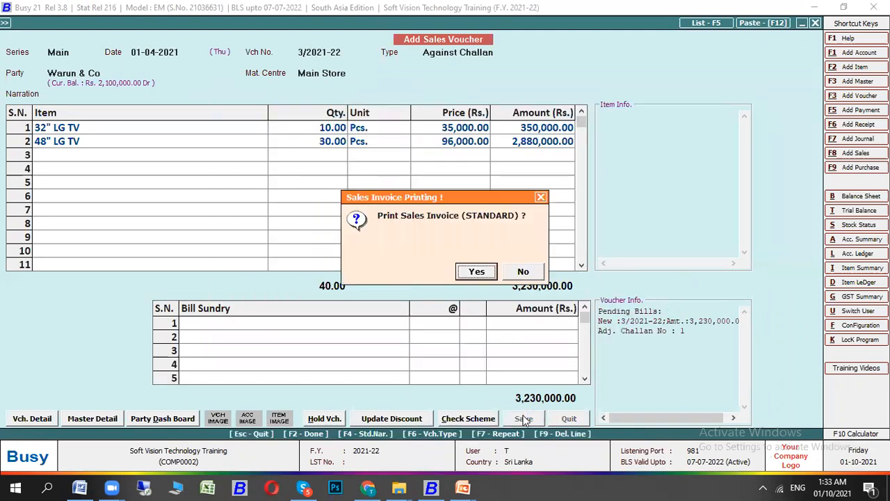
Decline printing the sales invoice and leave sales voucher entry
key("Right")
key("Return")
key("Escape")
key("Escape")
key("Escape")
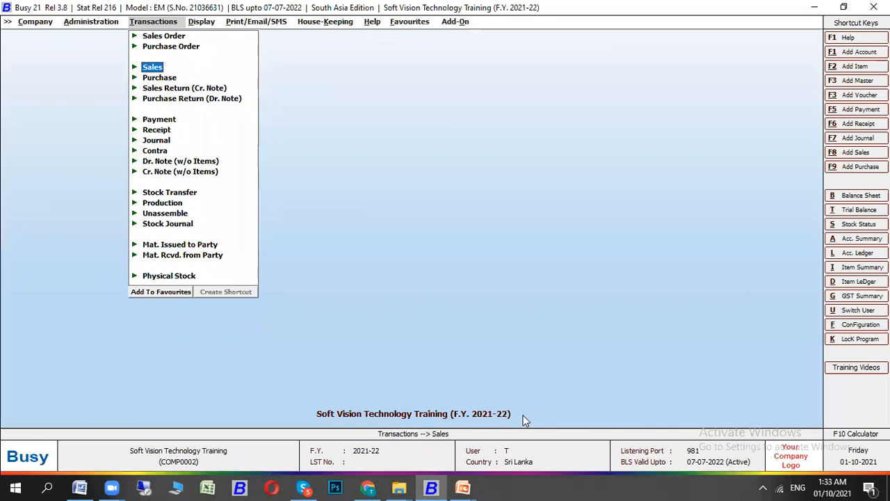
Display the list of sales vouchers for all series from 01-04-2021 to 24-04-2021
key("Return")
key("Down")
key("Down")
key("Return")
key("Return")
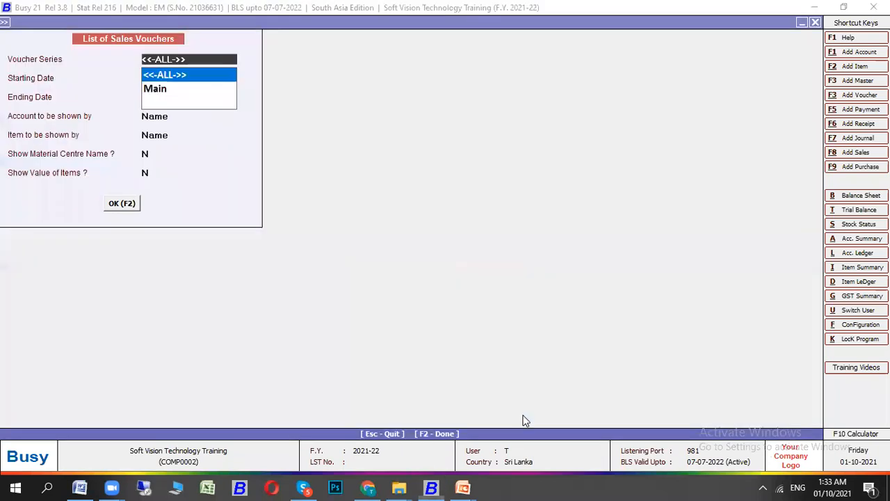
key("Return")
key("Return")
key("Return")
key("Return")
key("Return")
key("Return")
key("Return")
key("Return")
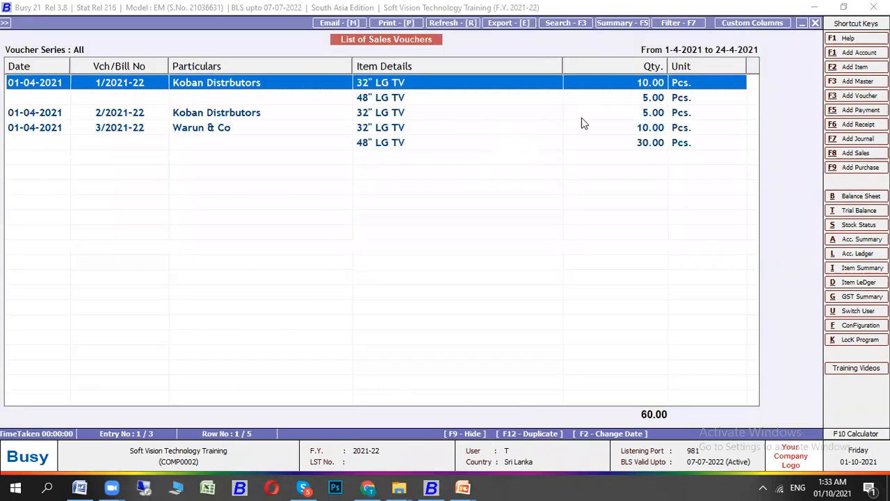
Display the sales voucher list again for the same period, with material centre names and item values shown
key("Escape")
key("Return")
key("Return")
key("Return")
key("Return")
key("F2")
key("Escape")
key("Return")
key("Return")
key("Return")
key("Return")
key("Return")
key("Return")
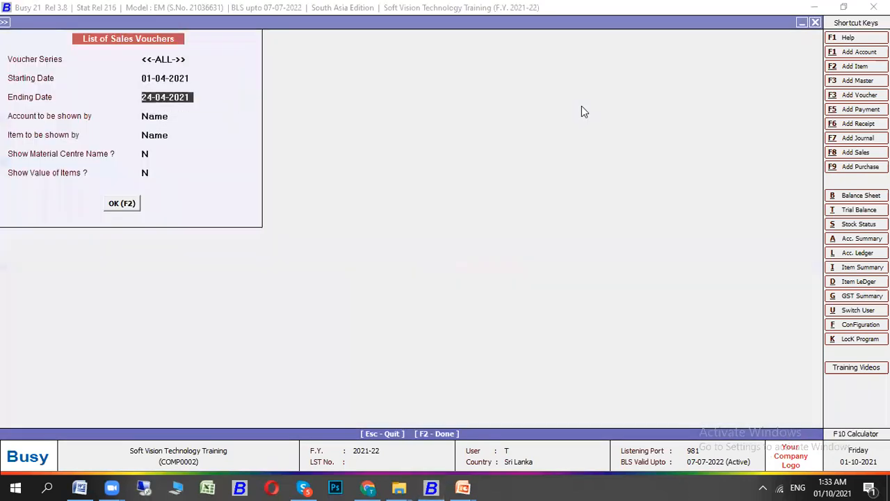
key("Return")
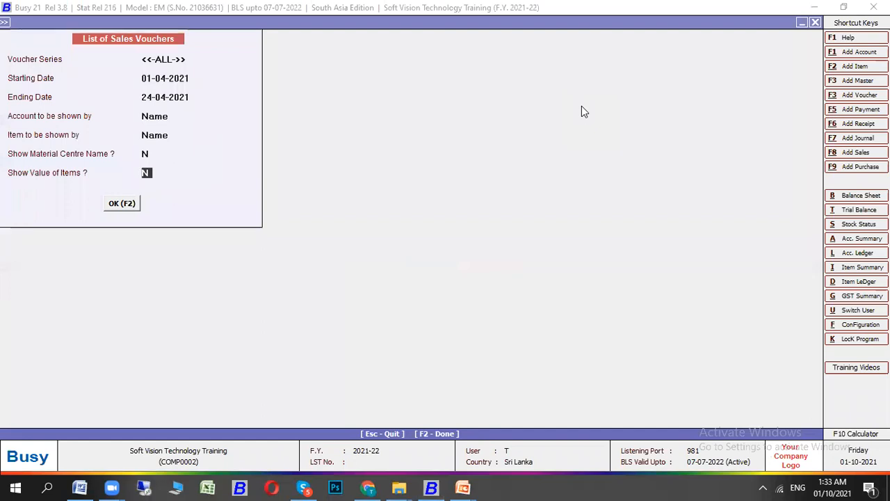
key("Up")
type("y")
key("Return")
type("y")
key("Return")
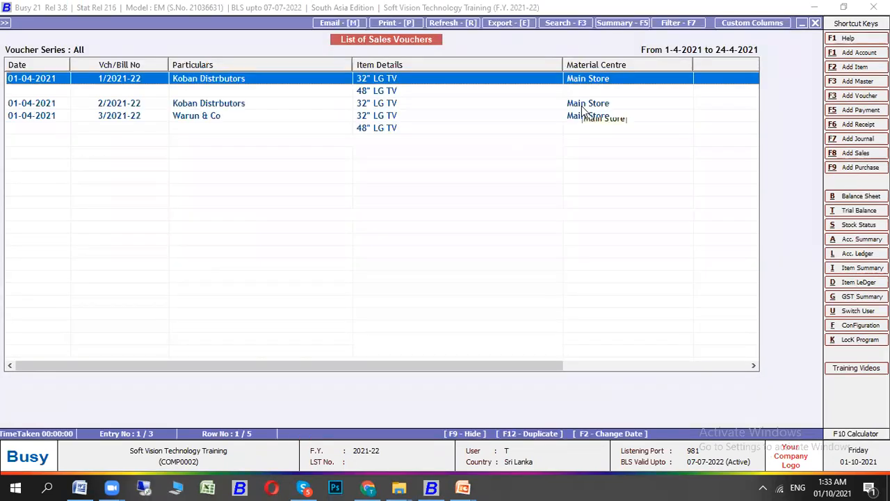
Examine the quantity, unit, price and amount columns of the sales voucher list
key("Right")
key("Right")
key("Right")
key("Right")
key("Right")
key("Right")
key("Right")
key("Right")
key("Right")
key("Right")
key("Right")
key("Right")
key("Right")
key("Right")
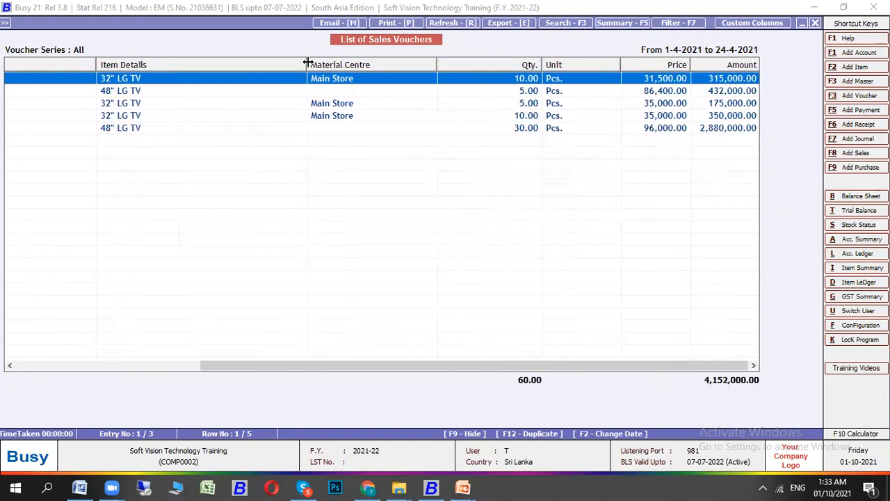
Narrow the Item Details, Particulars and Qty. columns of the sales voucher list, and close the list
left_click_drag(308, 63, 421, 77)
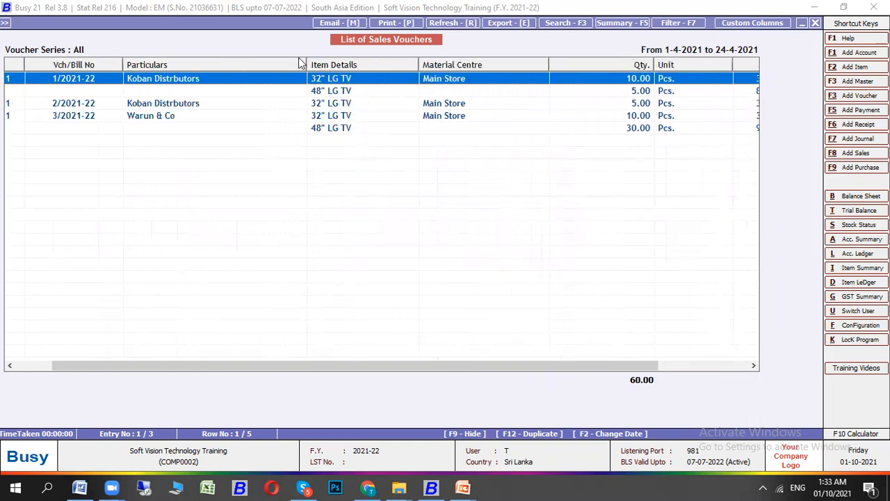
left_click_drag(305, 64, 242, 66)
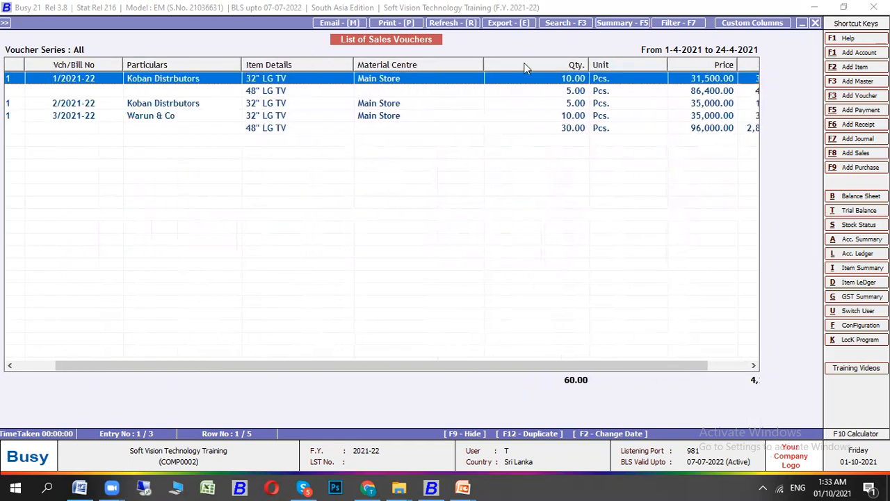
mouse_move(587, 63)
left_mouse_down()
mouse_move(526, 68)
mouse_move(597, 66)
left_mouse_up()
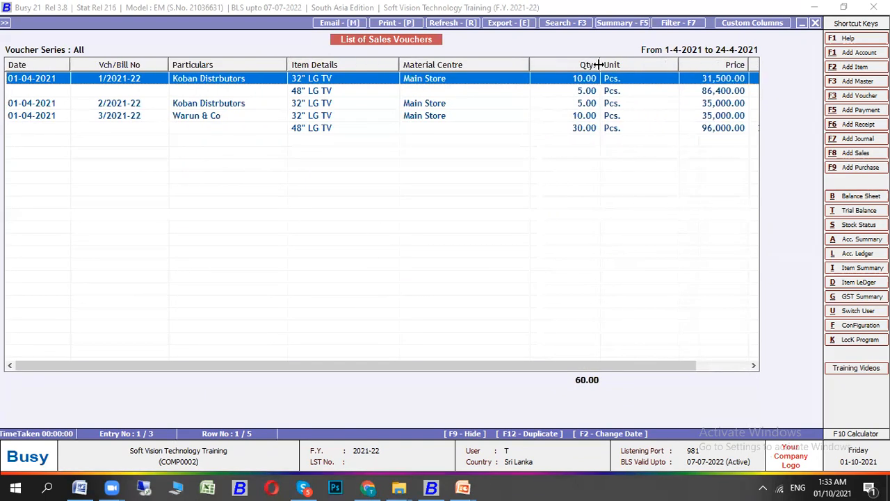
left_click_drag(487, 367, 607, 380)
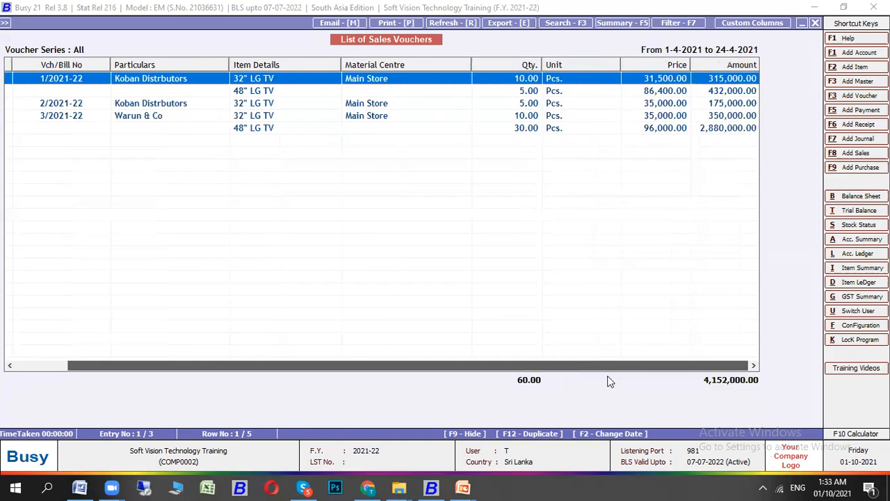
key("Escape")
key("Escape")
key("Escape")
View the list of sales order vouchers for all series from 01-04-2021 to 24-04-2021, and close it
key("Left")
key("Up")
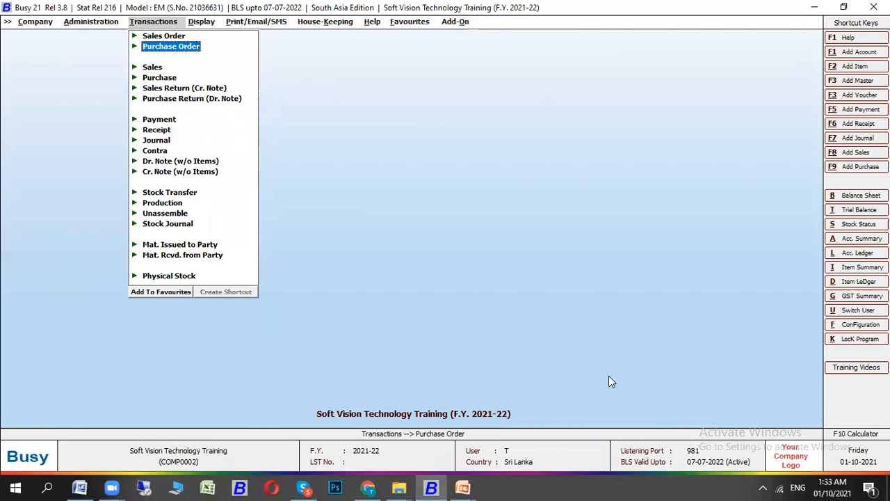
key("Up")
key("Right")
key("Down")
key("Down")
key("Down")
key("Return")
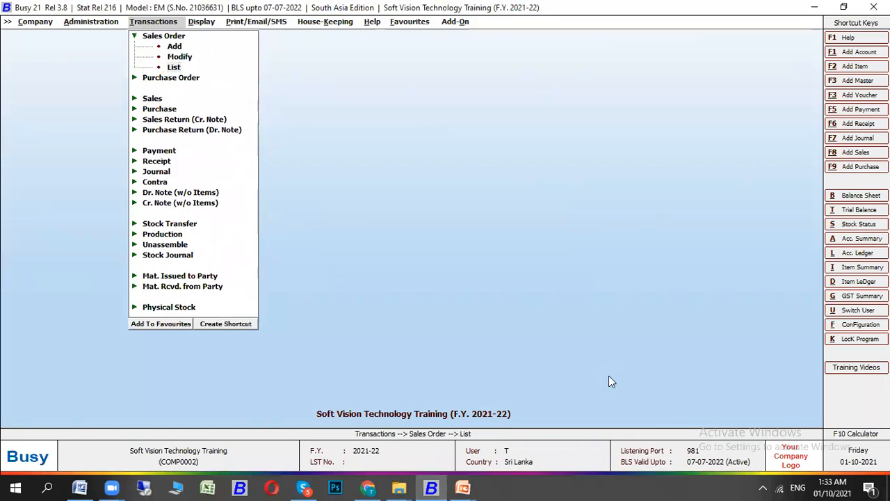
key("F2")
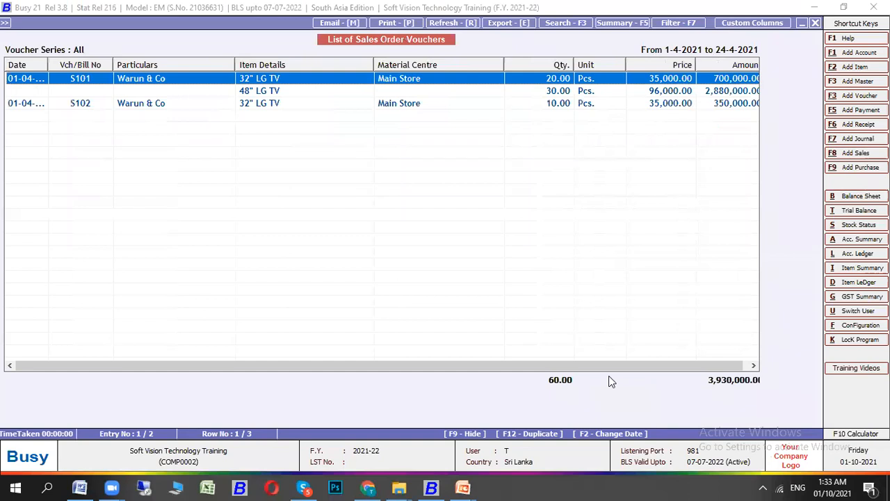
key("Escape")
key("Escape")
key("Escape")
key("Down")
key("m")
key("Return")
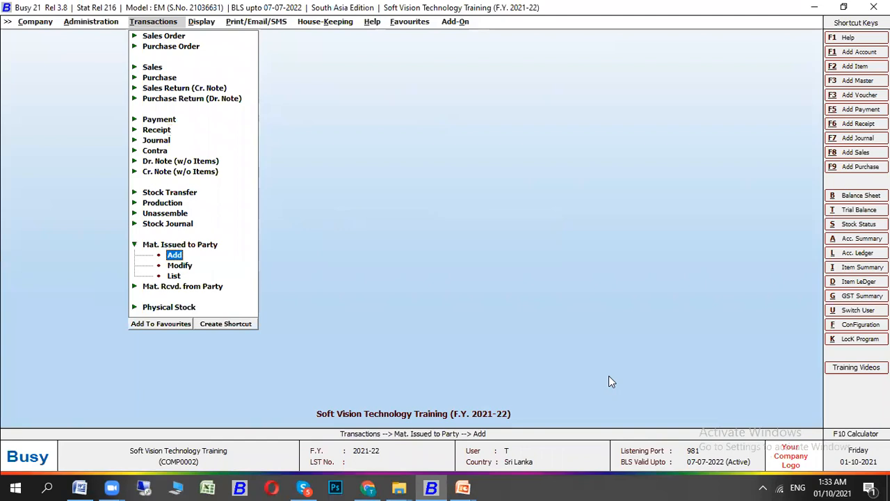
key("Escape")
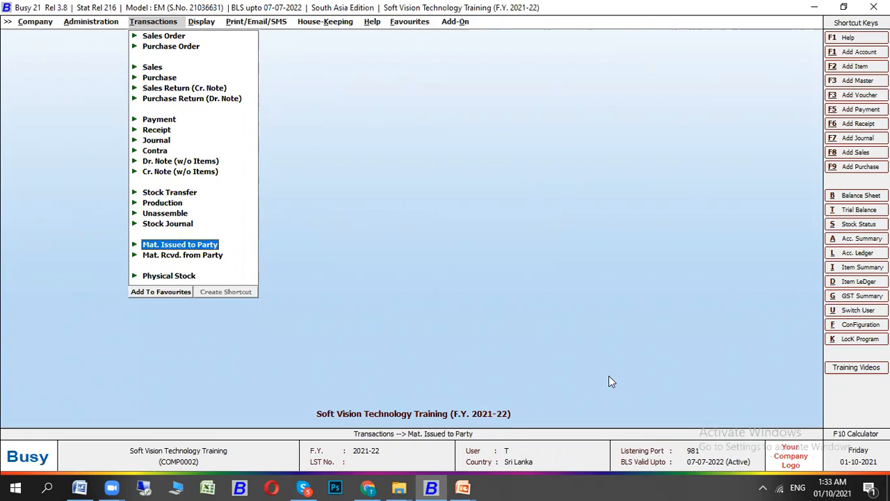
Switch to the PowerPoint slide show, end it and restart the show from the first slide
key("alt+Tab")
key("alt+Tab")
key("alt+Tab")
key("alt+Tab")
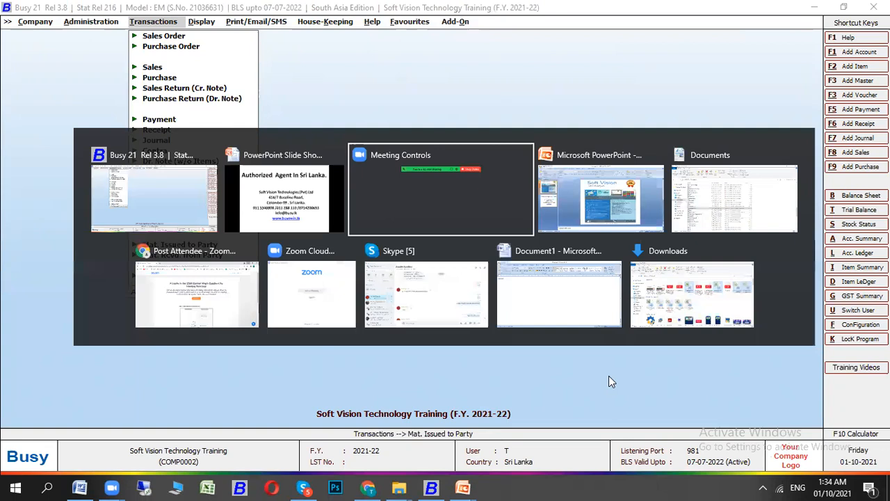
key("alt+Tab")
key("alt+Tab")
key("alt+Tab")
key("alt+Tab")
key("alt+Tab")
key("alt+Tab")
key("alt+Tab")
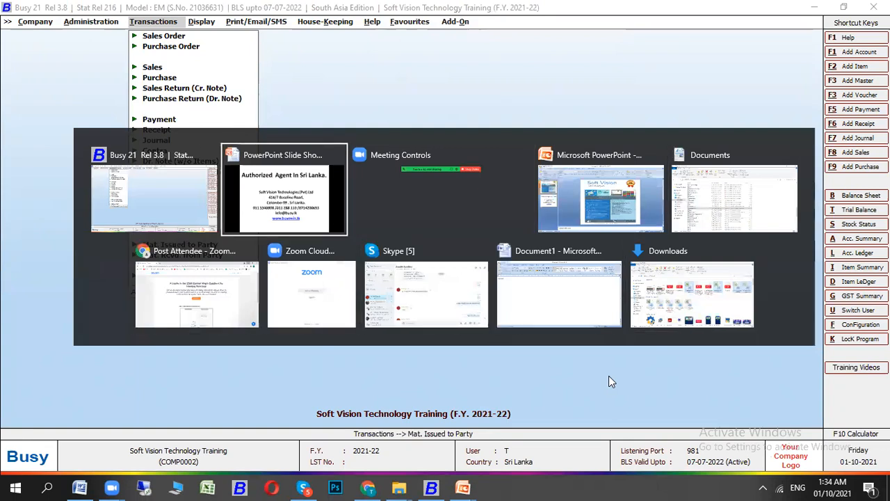
key("Escape")
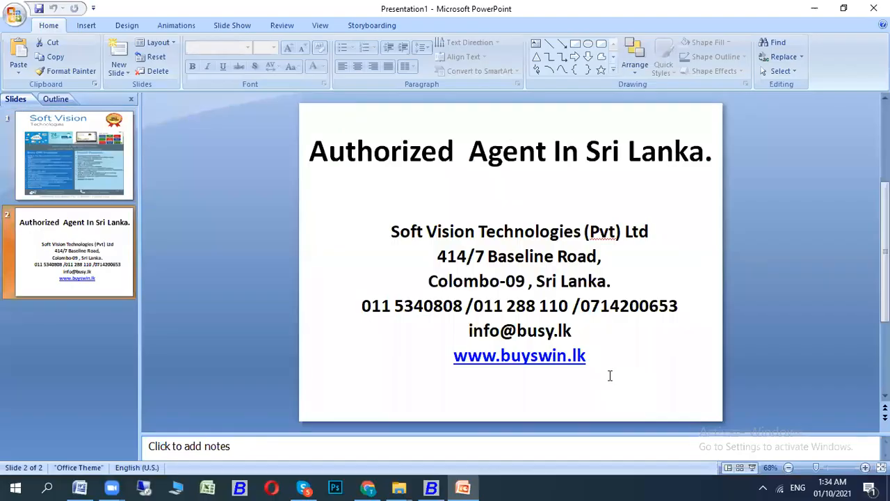
key("F5")
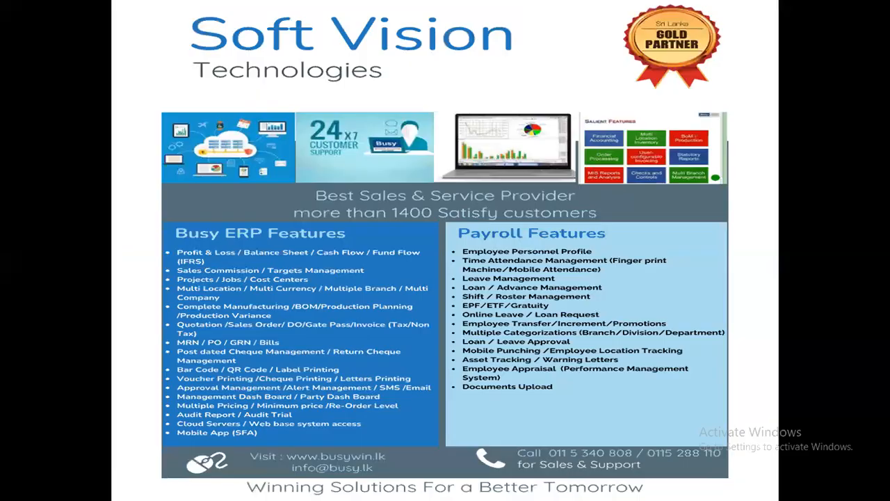